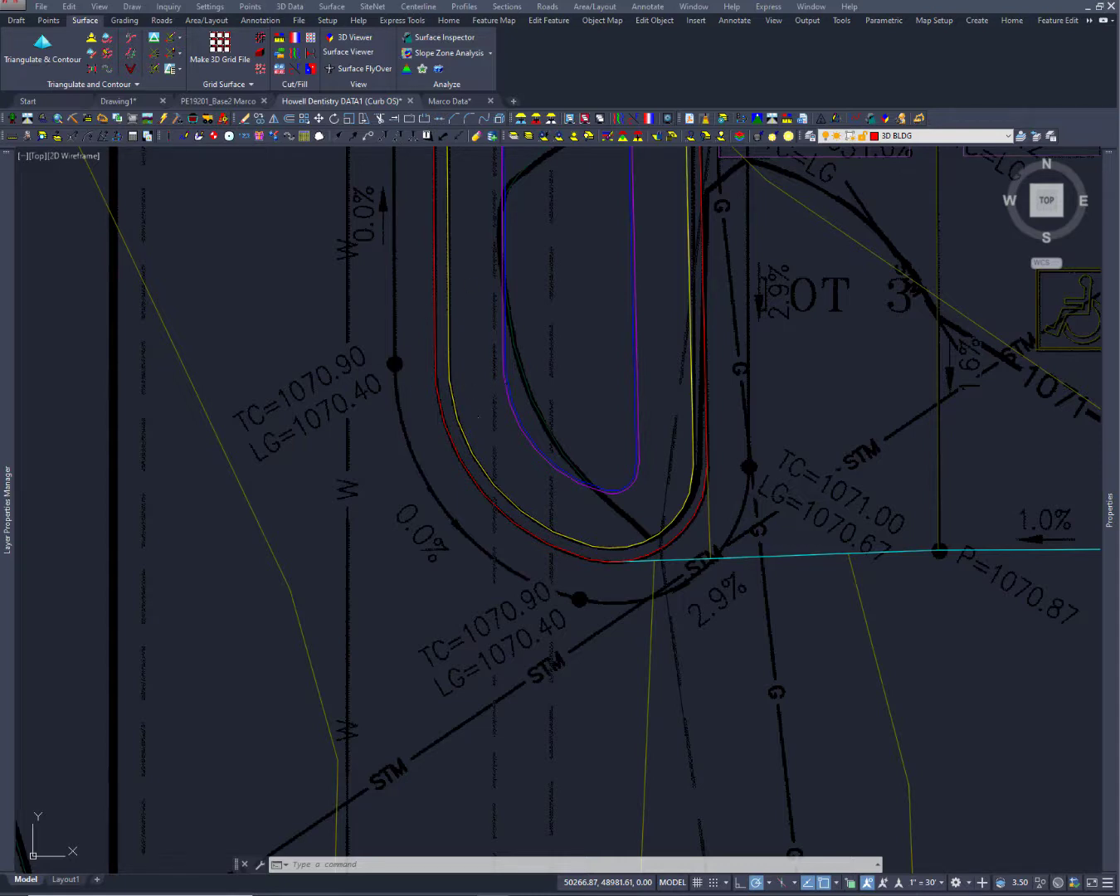
- Review the layers assigned to the Existing, Design and Other targets in Define Layer Surface/Material/Subgrade, and exit without changes
click(381, 9)
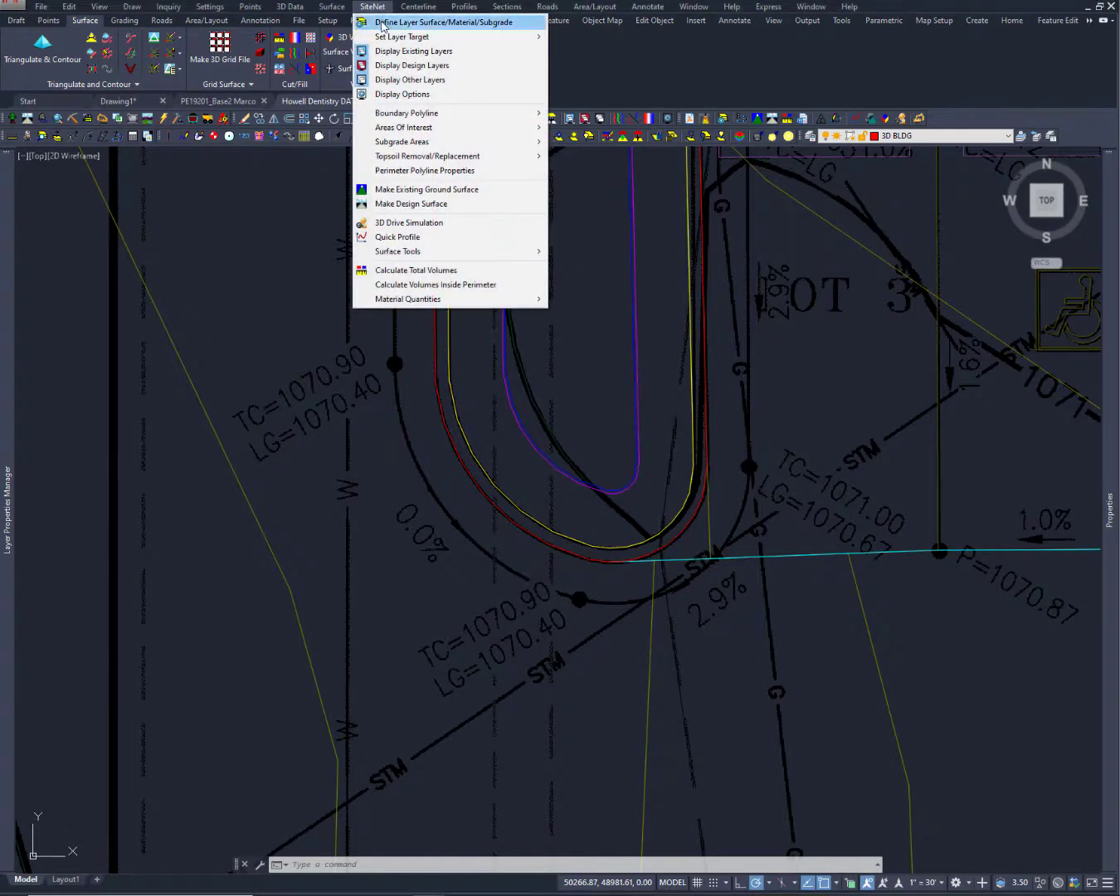
click(417, 24)
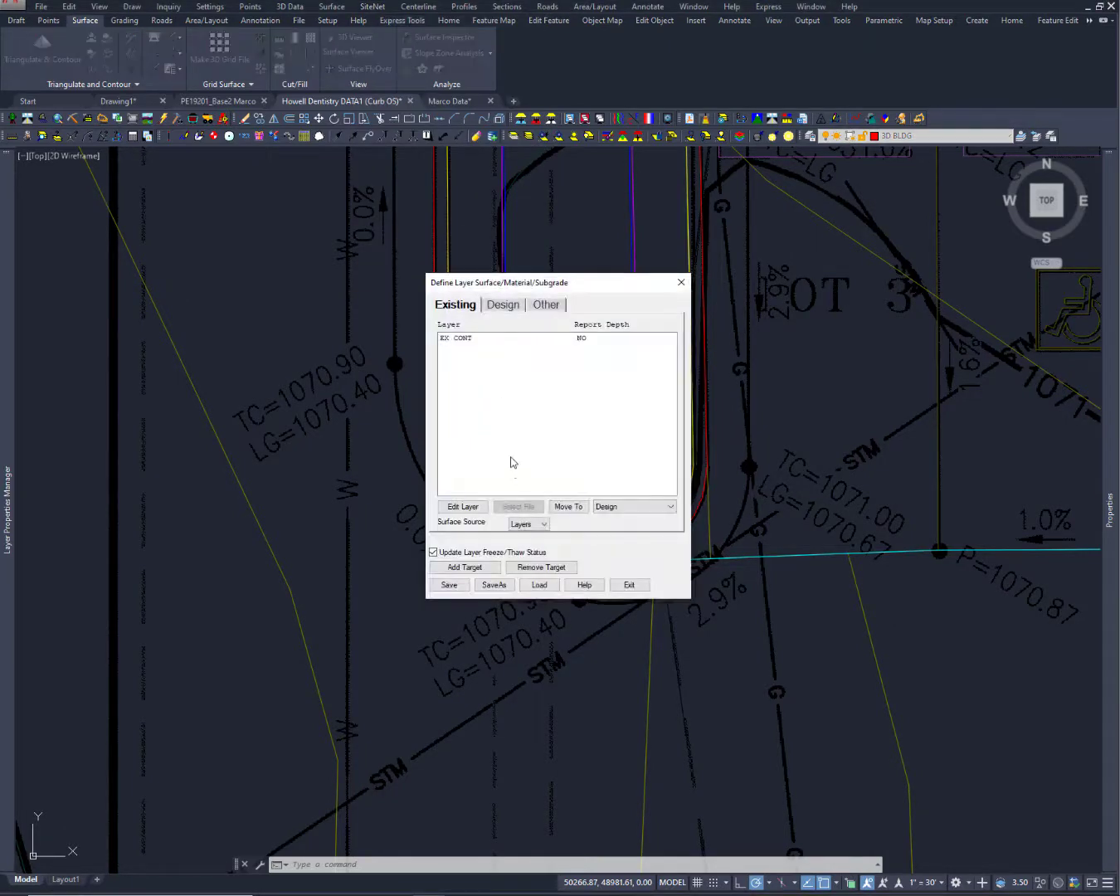
click(502, 307)
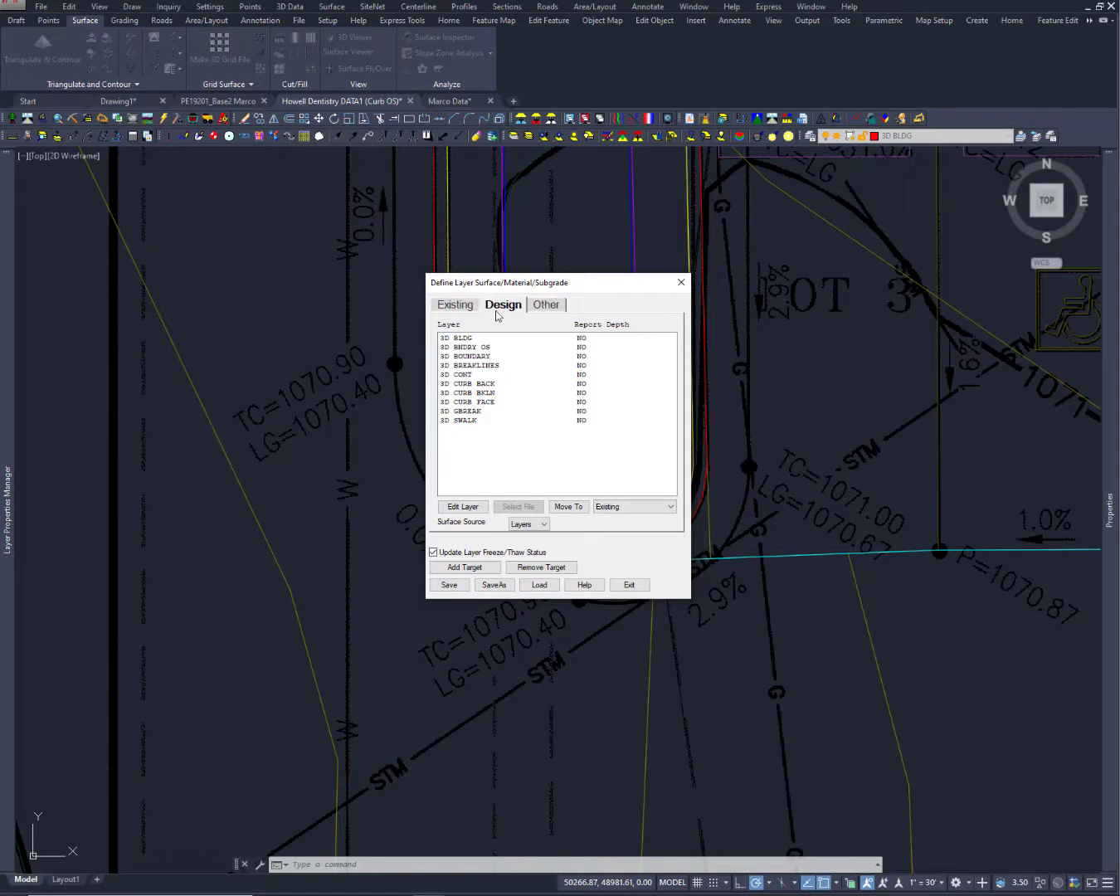
click(547, 305)
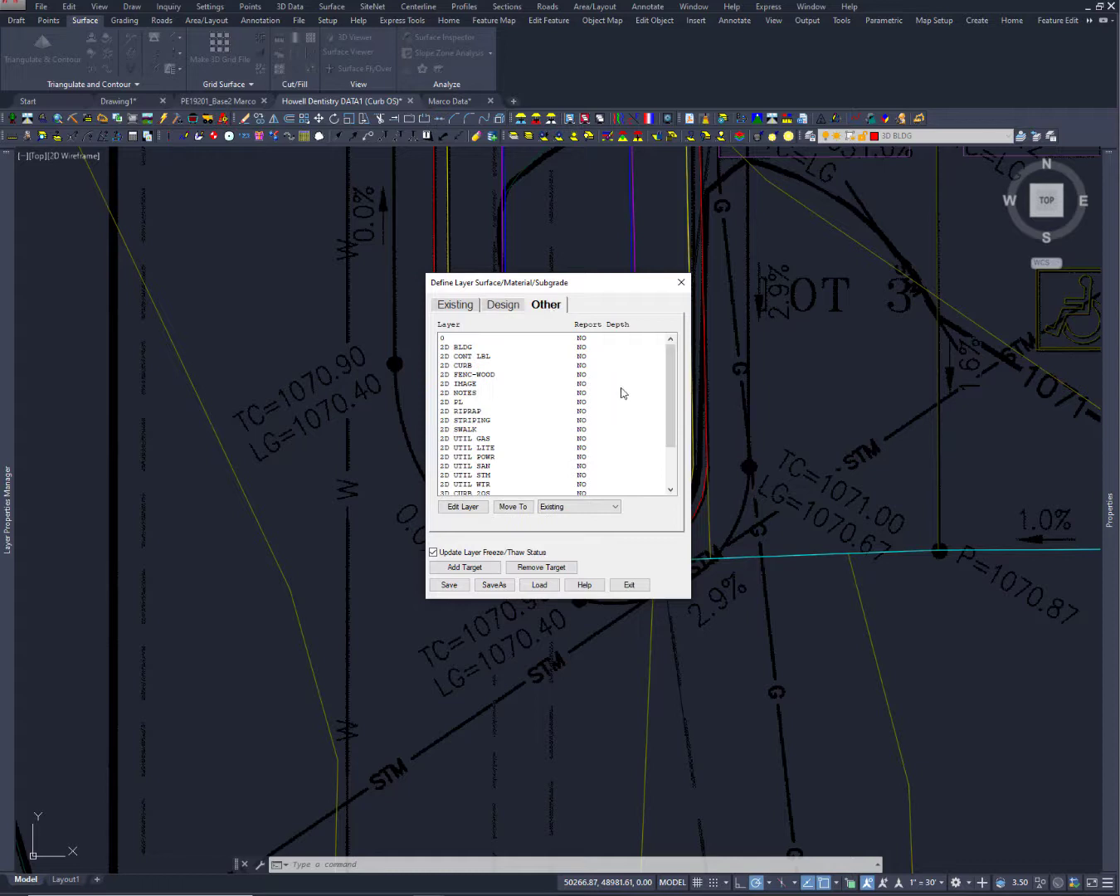
drag(668, 400, 662, 365)
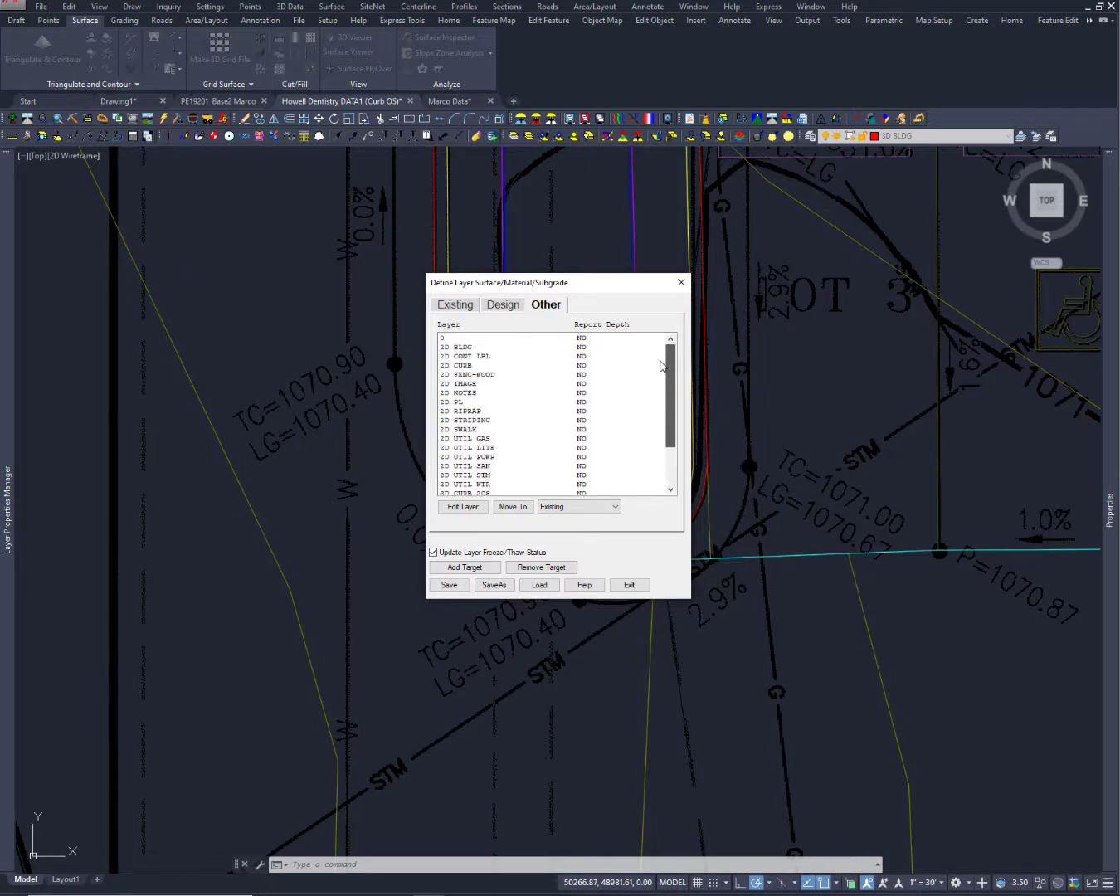
click(453, 307)
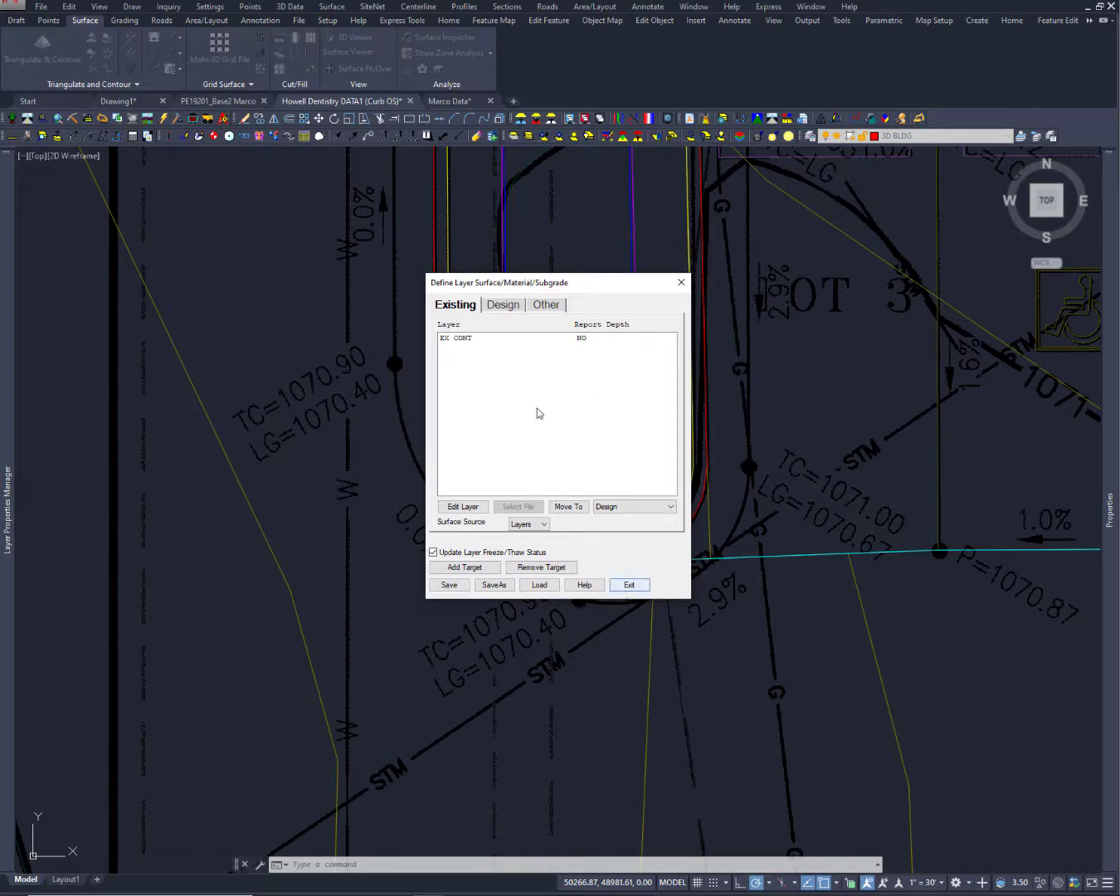
click(631, 584)
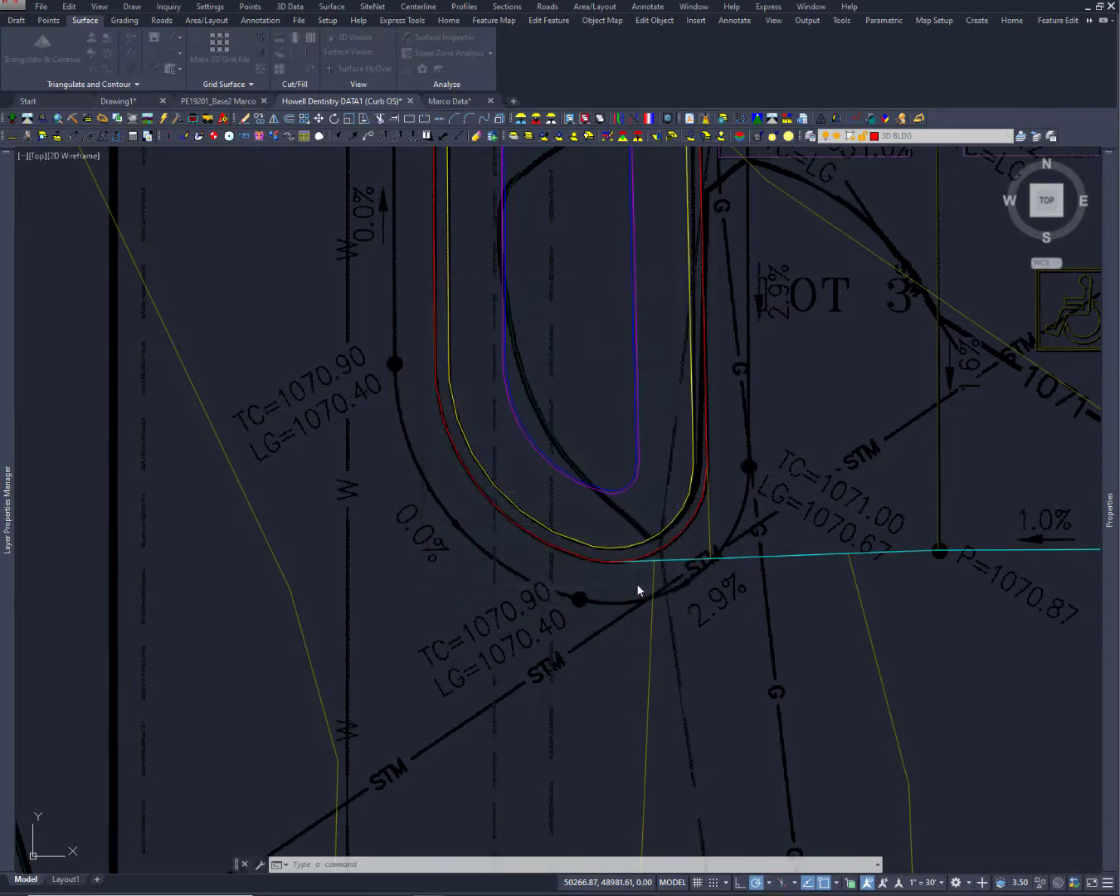
- Start Offset 3D Polyline with the Multiple method and check the first row's slope type options and vertical offset
click(71, 8)
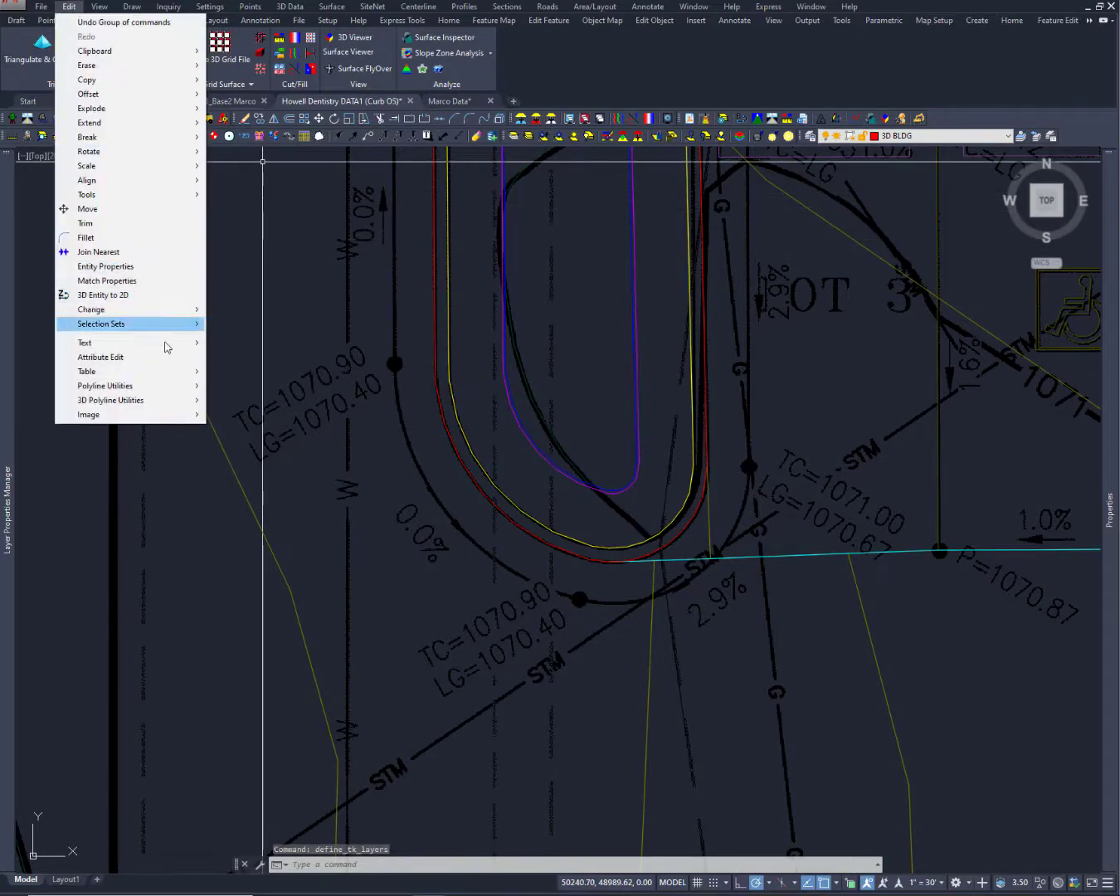
mouse_move(177, 405)
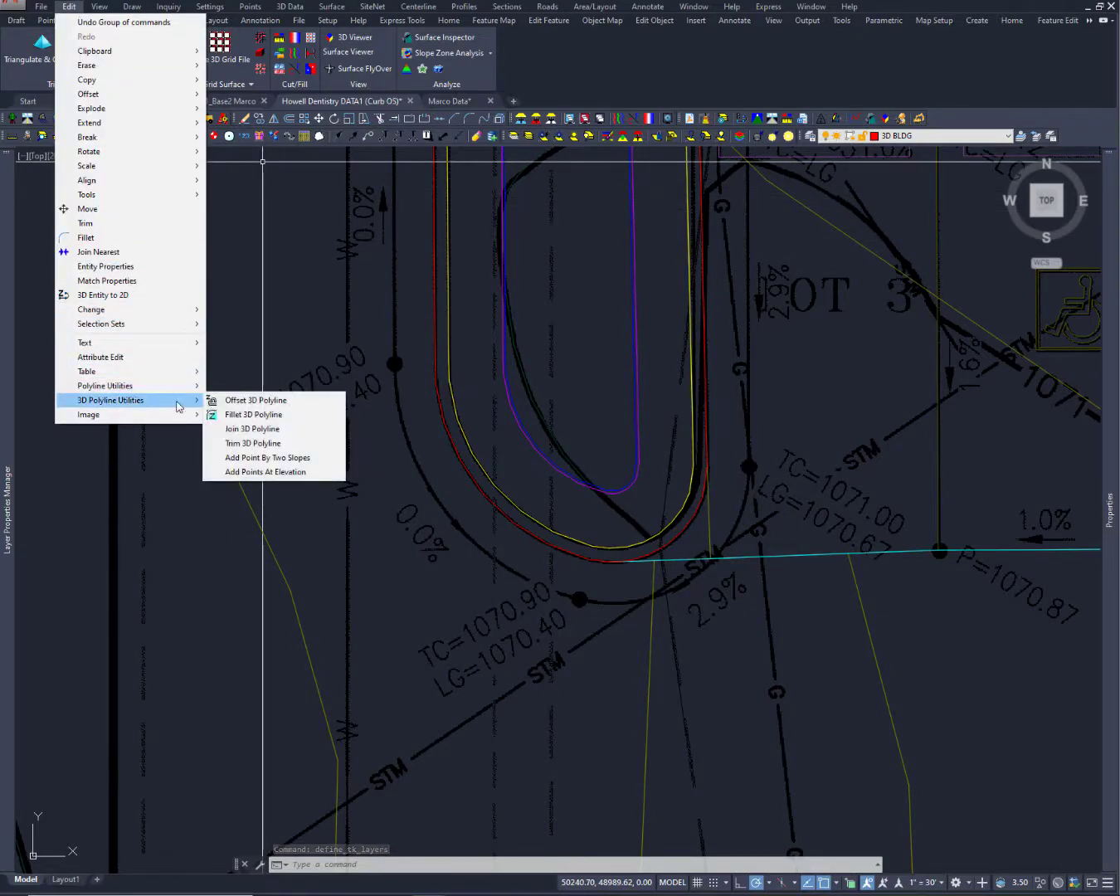
click(252, 401)
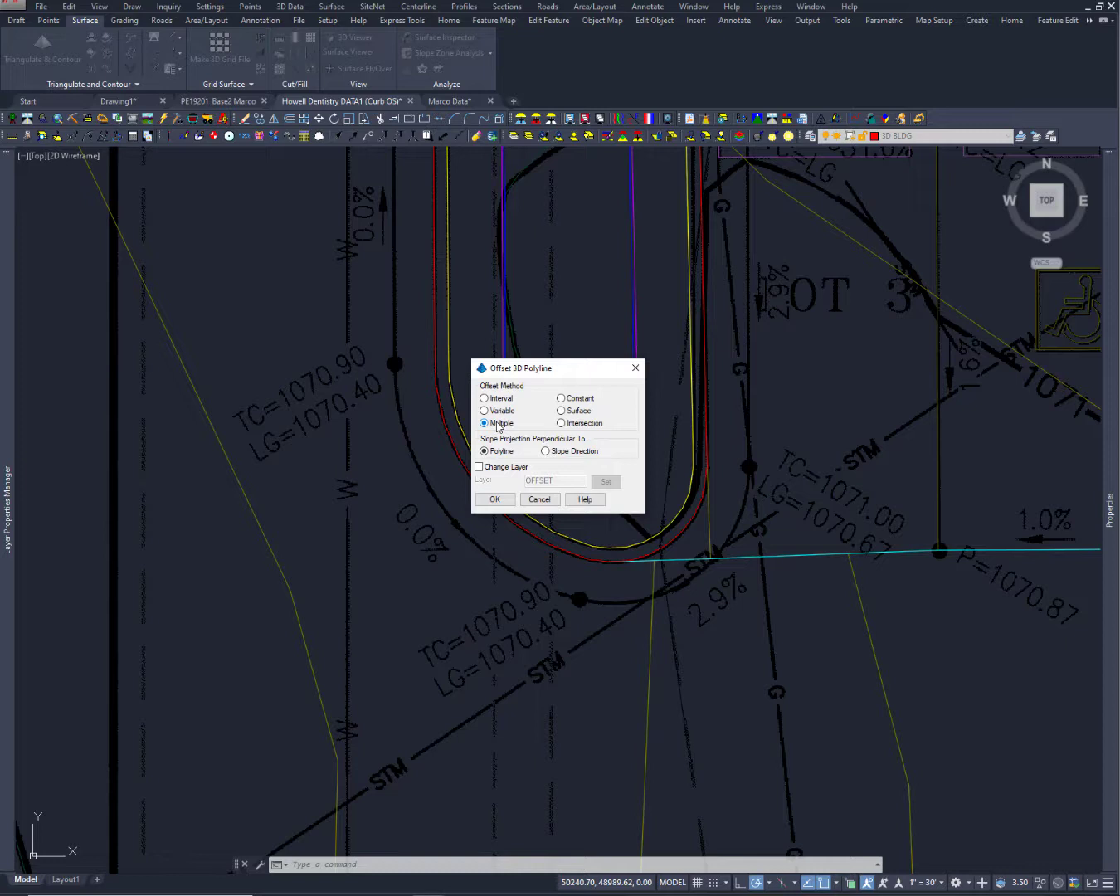
click(495, 500)
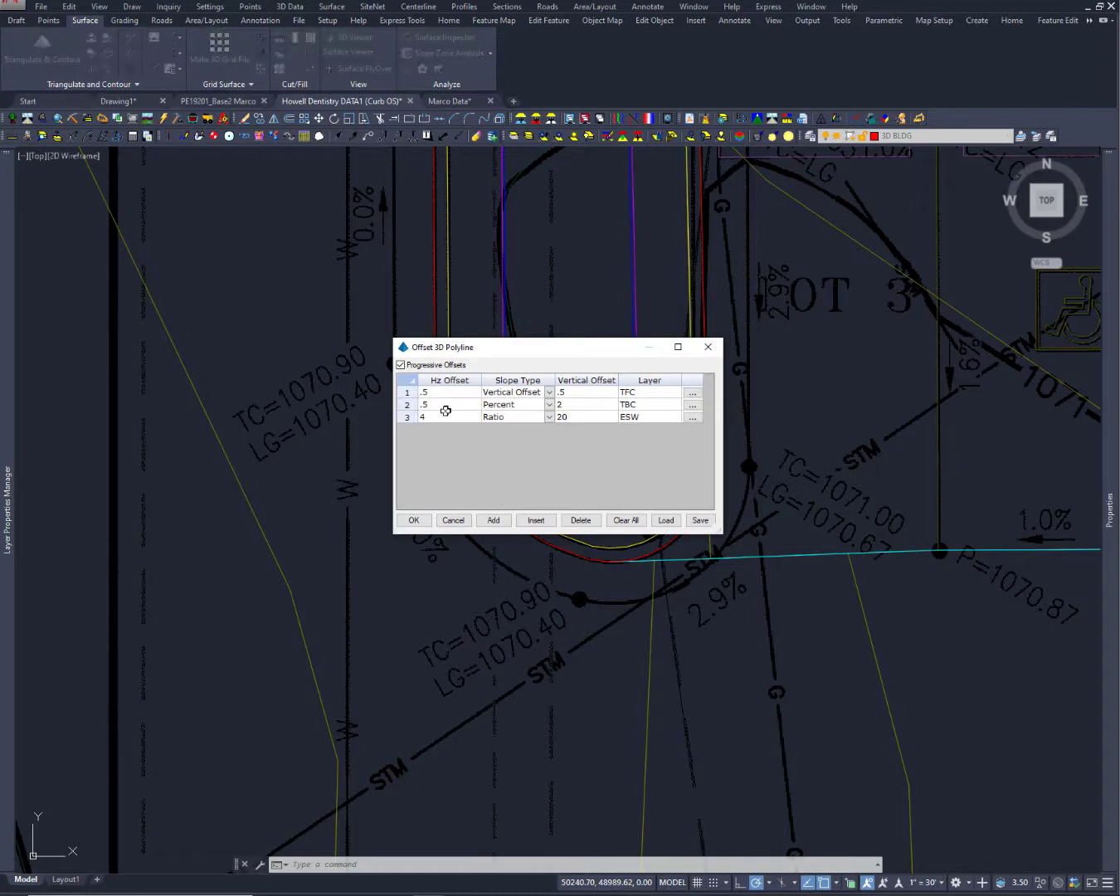
click(550, 391)
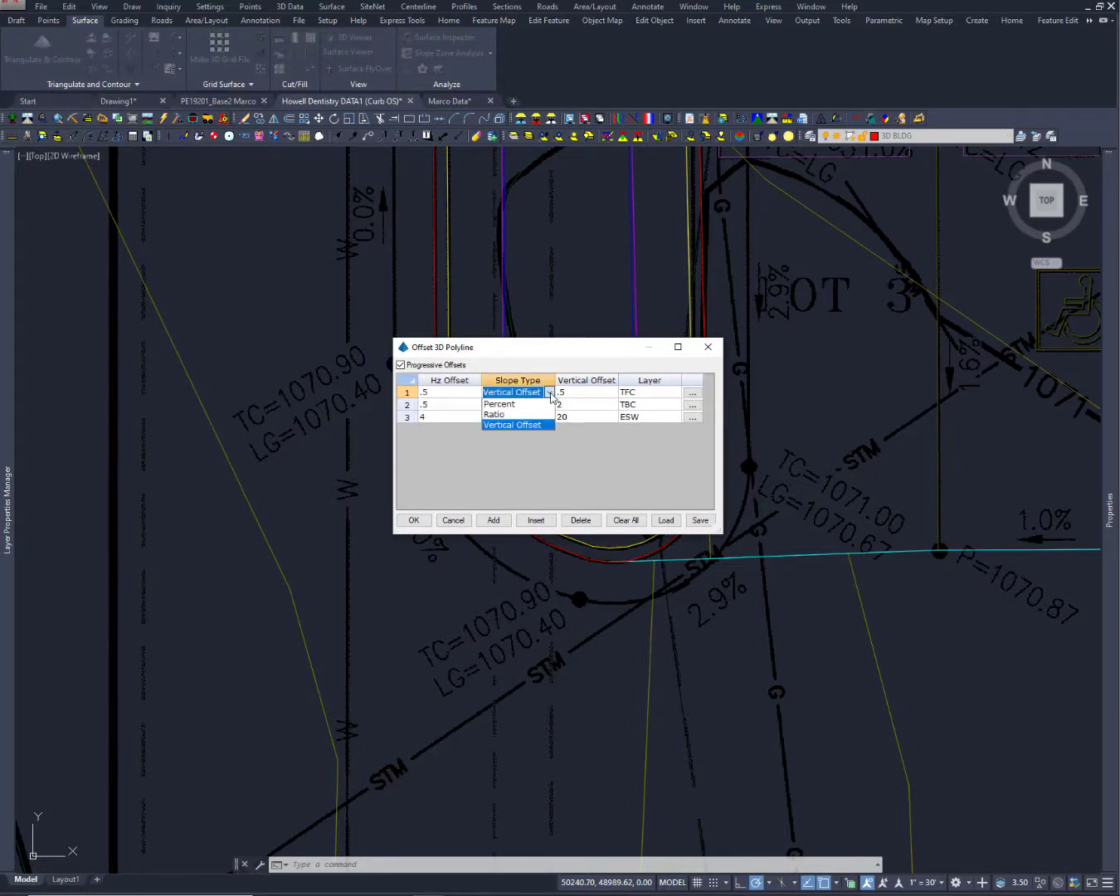
click(550, 394)
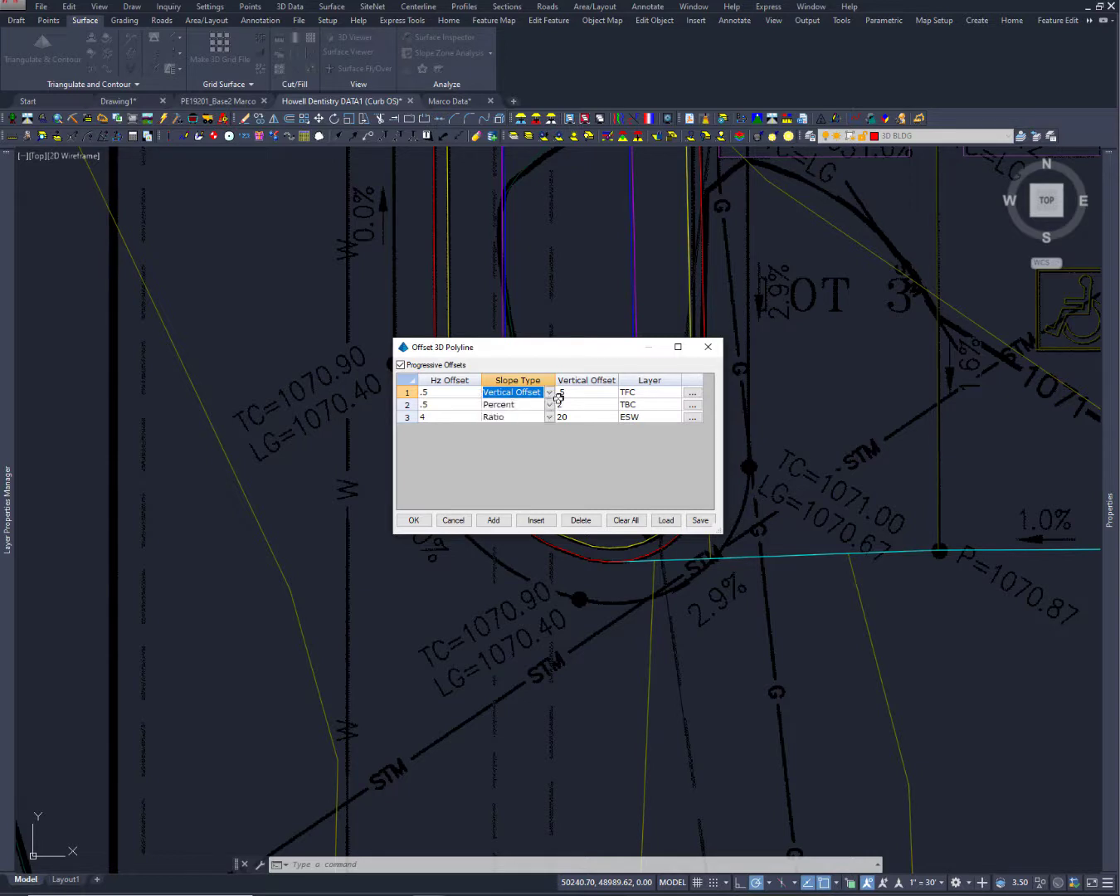
click(584, 393)
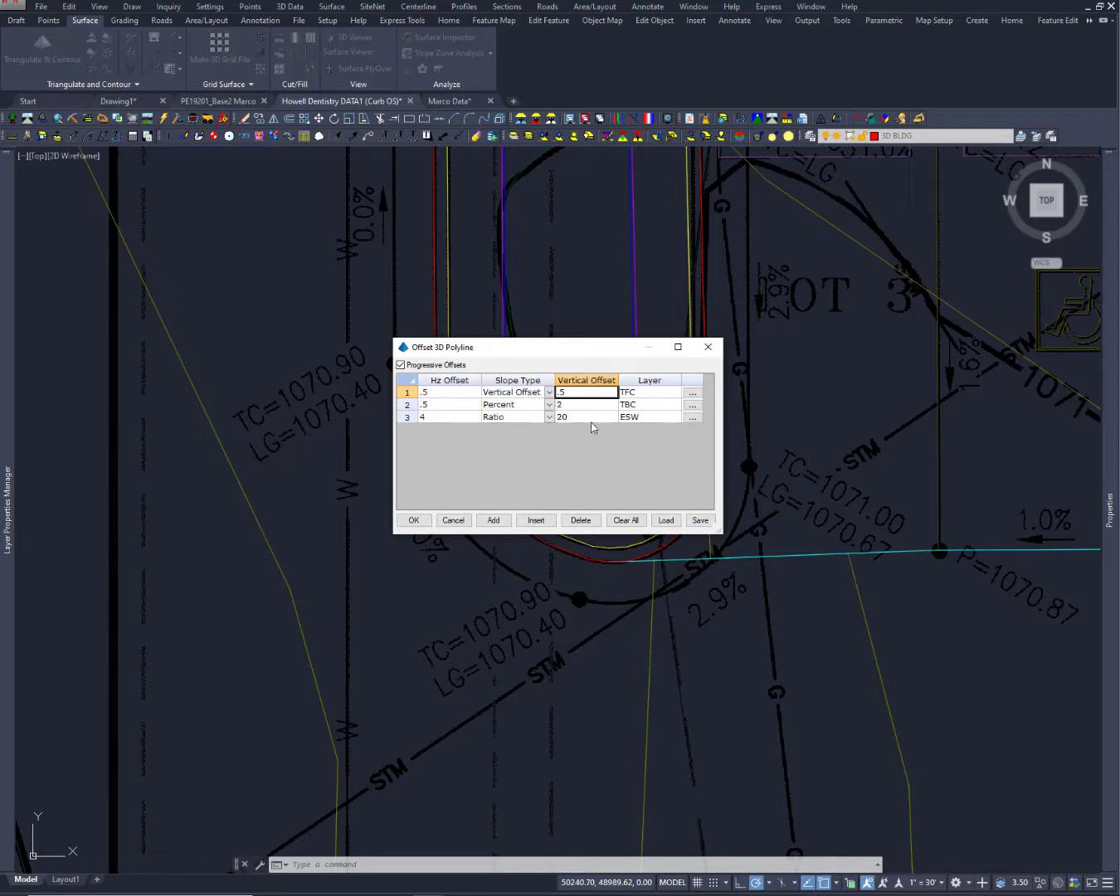
- Look through the drawing's layers available for the third offset row, and cancel the layer selection
click(645, 419)
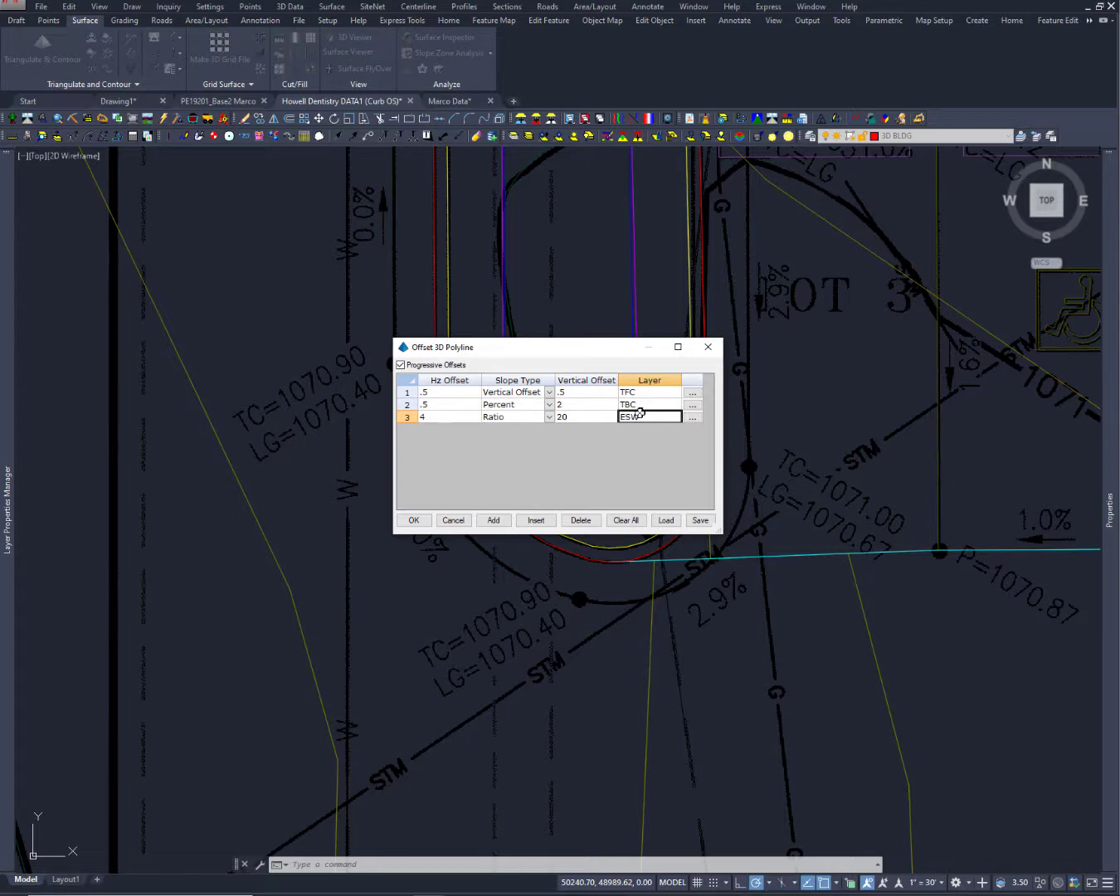
click(693, 416)
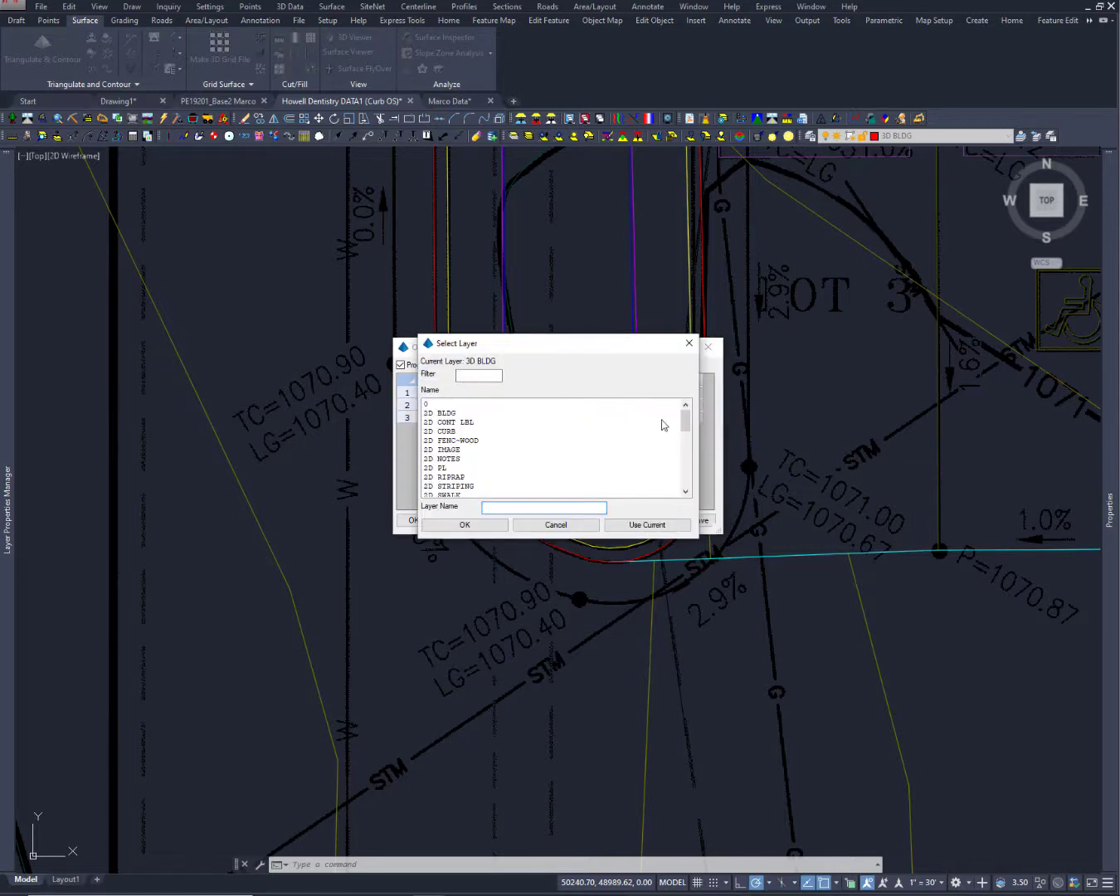
drag(685, 424, 680, 488)
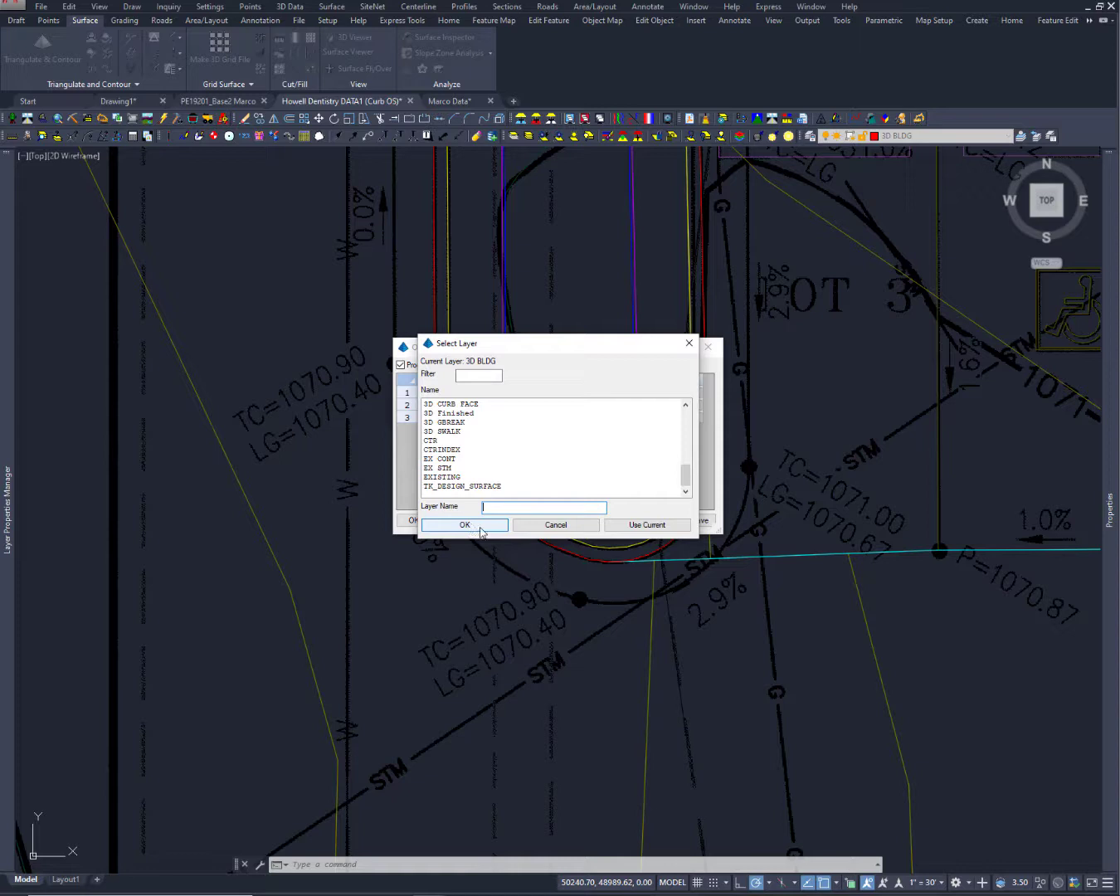
click(560, 525)
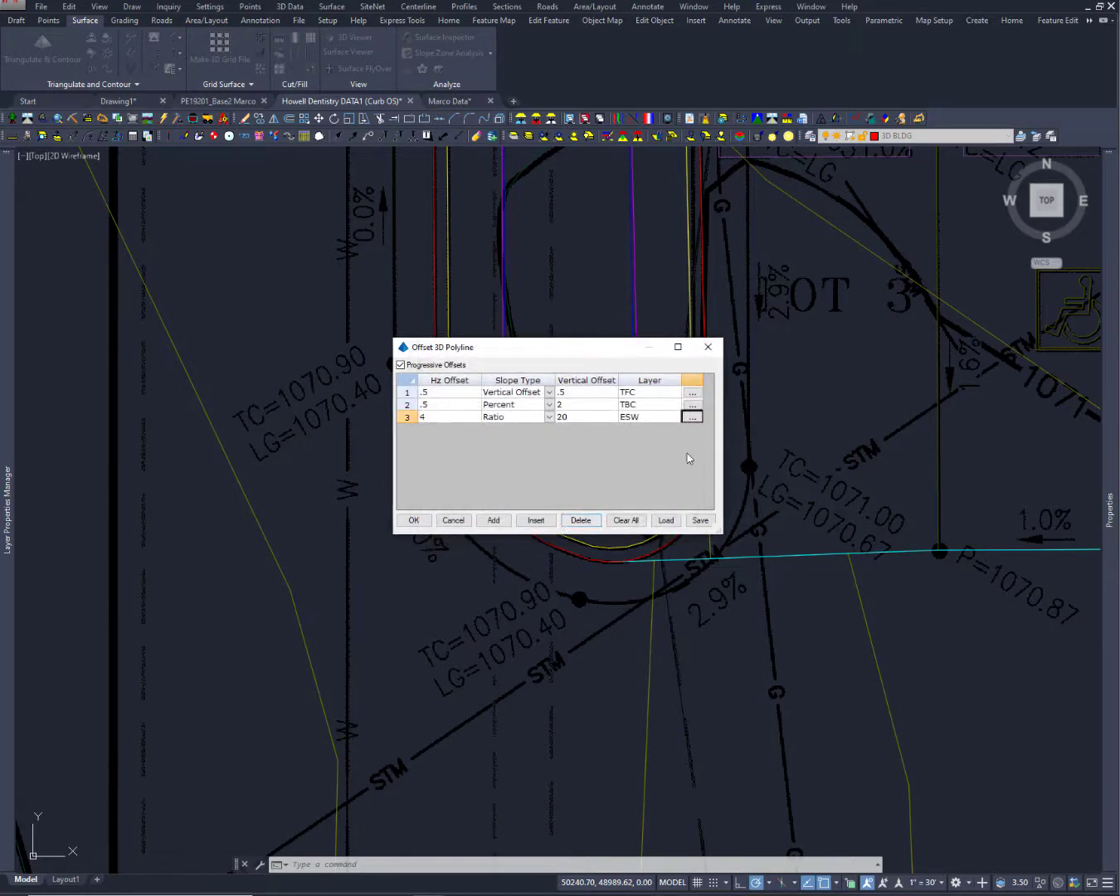
- Try adding a blank row at the end of the offset table and inserting one above row 3, and delete both
click(494, 520)
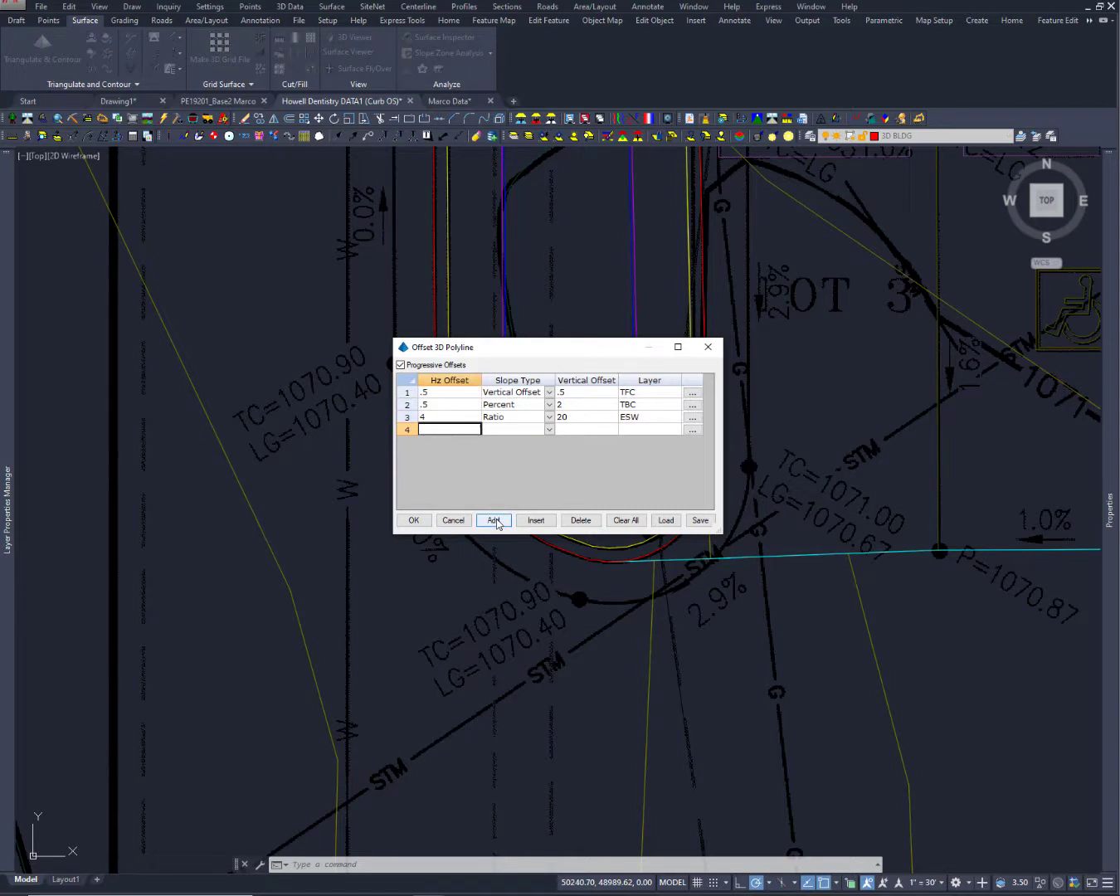
click(451, 418)
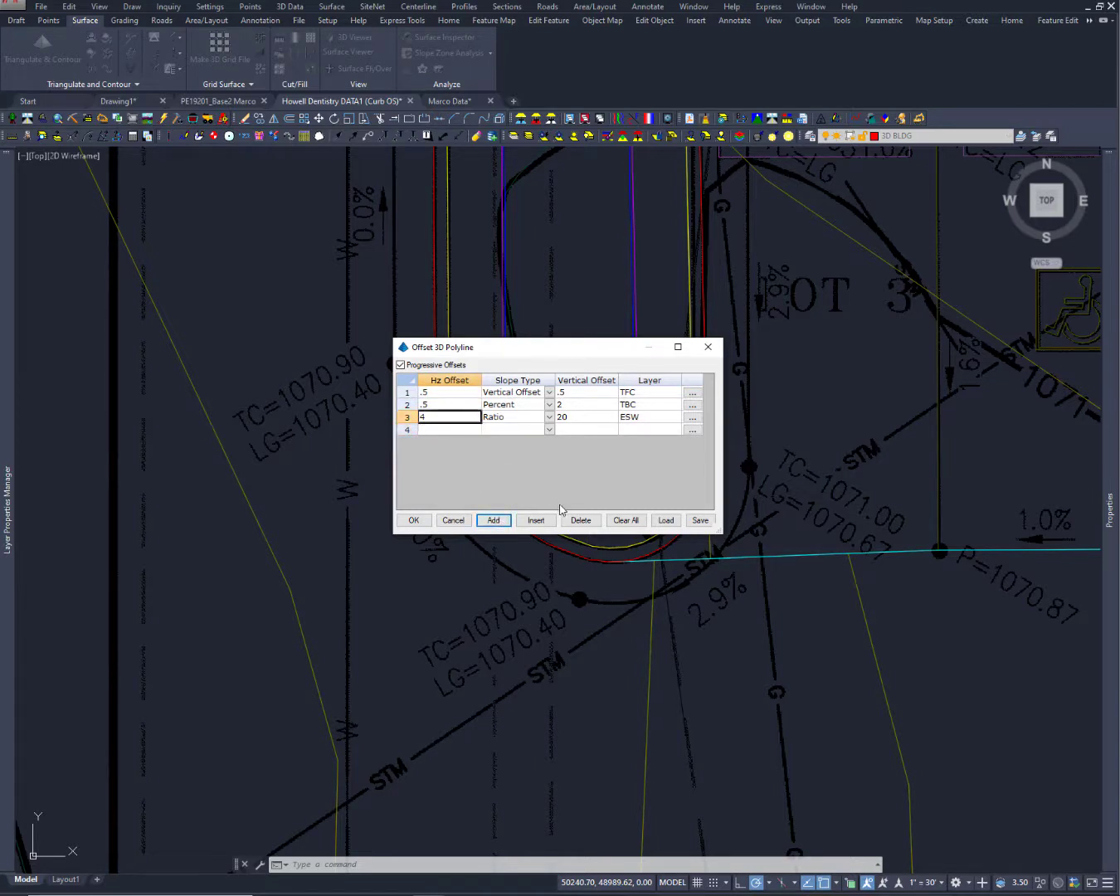
click(537, 520)
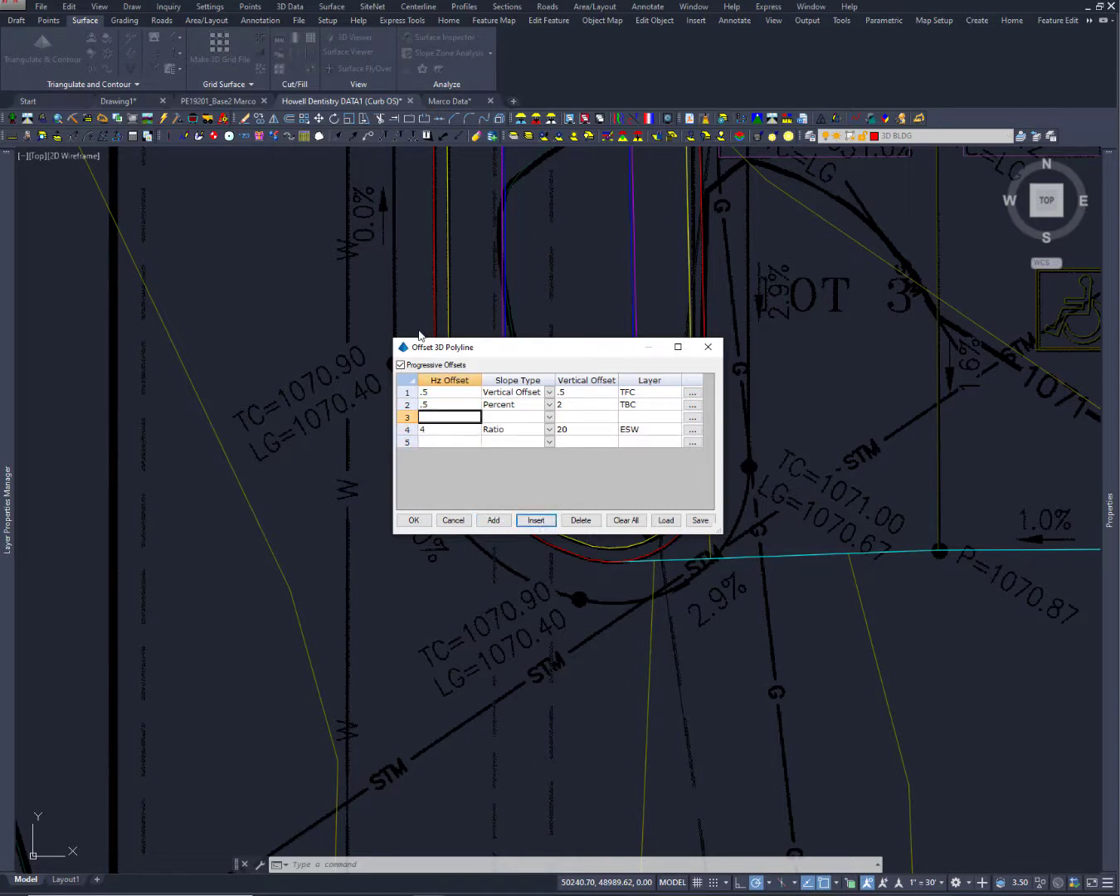
click(581, 523)
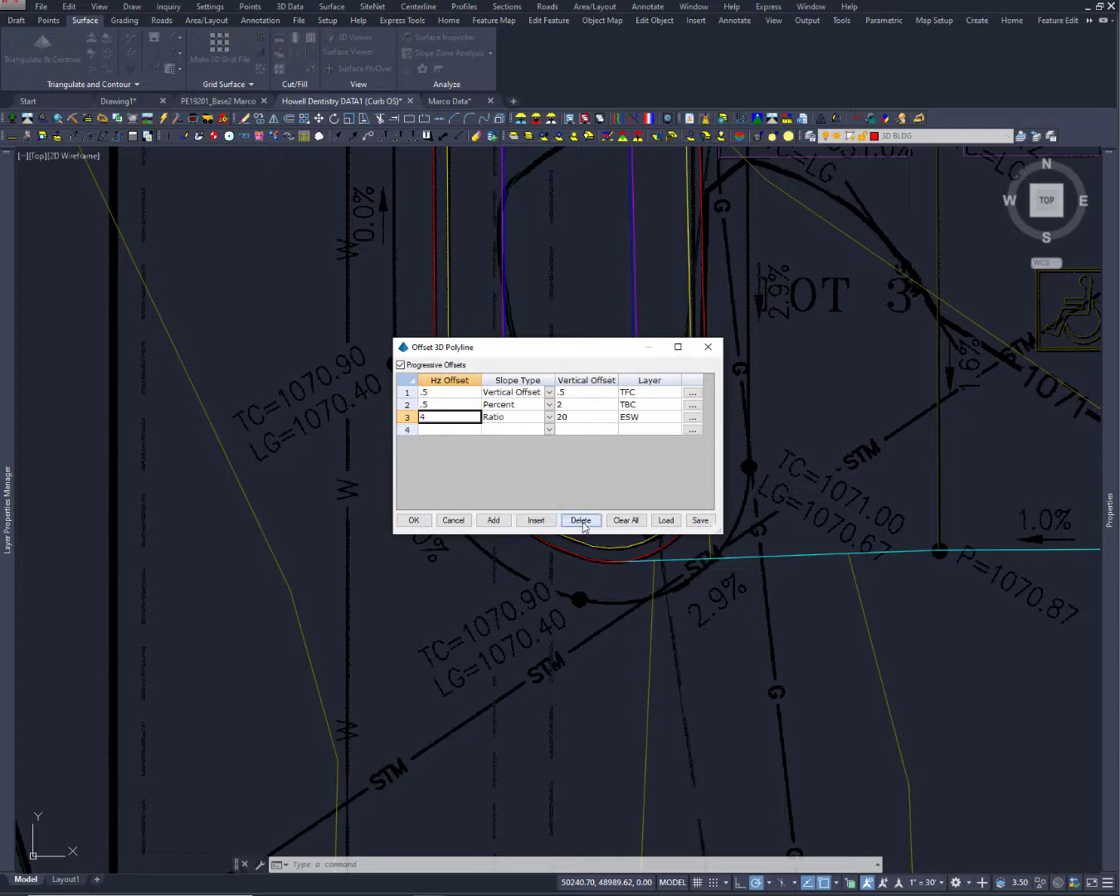
click(446, 430)
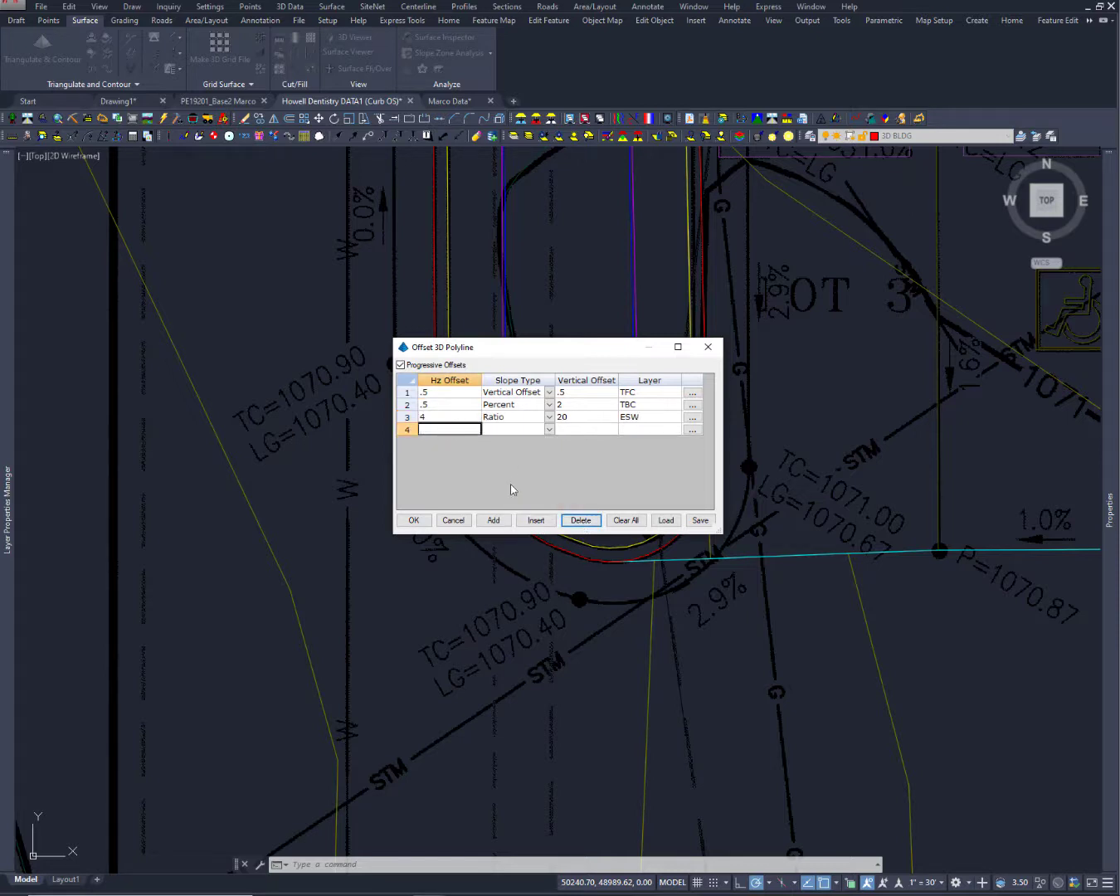
click(590, 525)
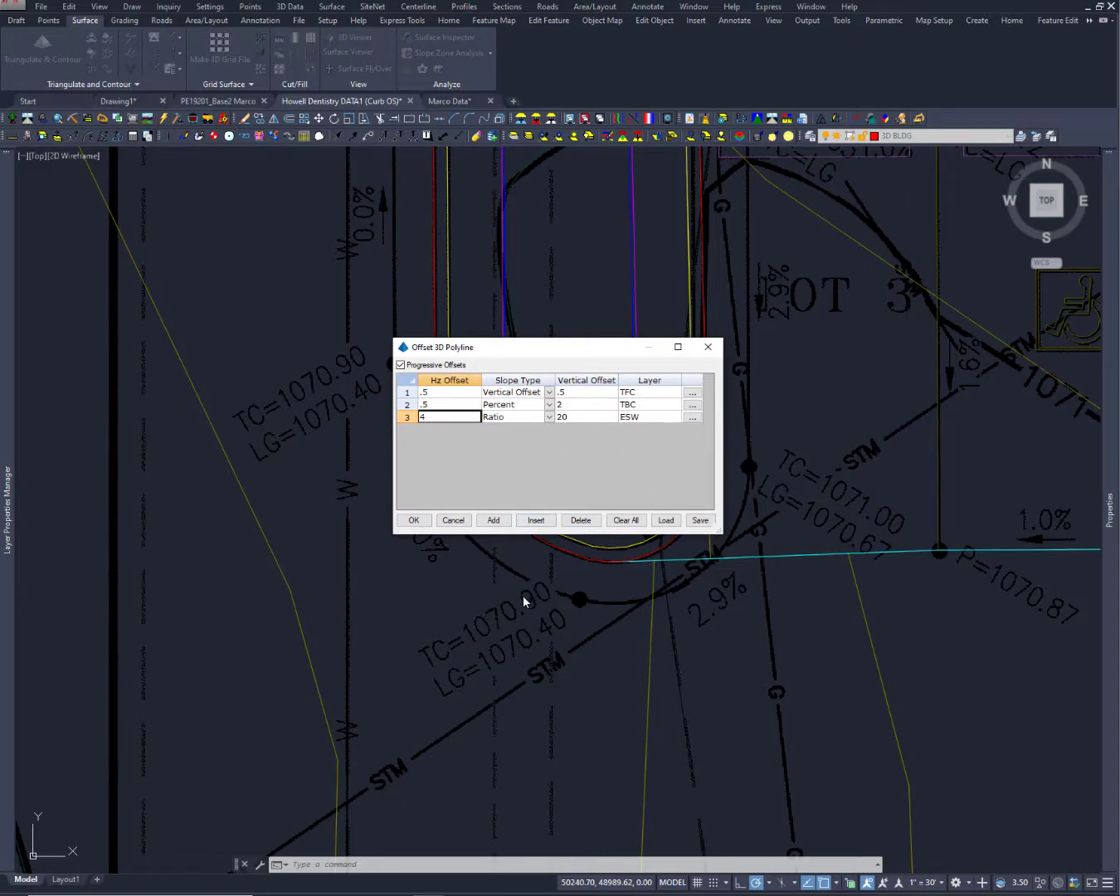
- Apply the three progressive offsets to the inside of the red curb face polyline, and undo the result
click(411, 520)
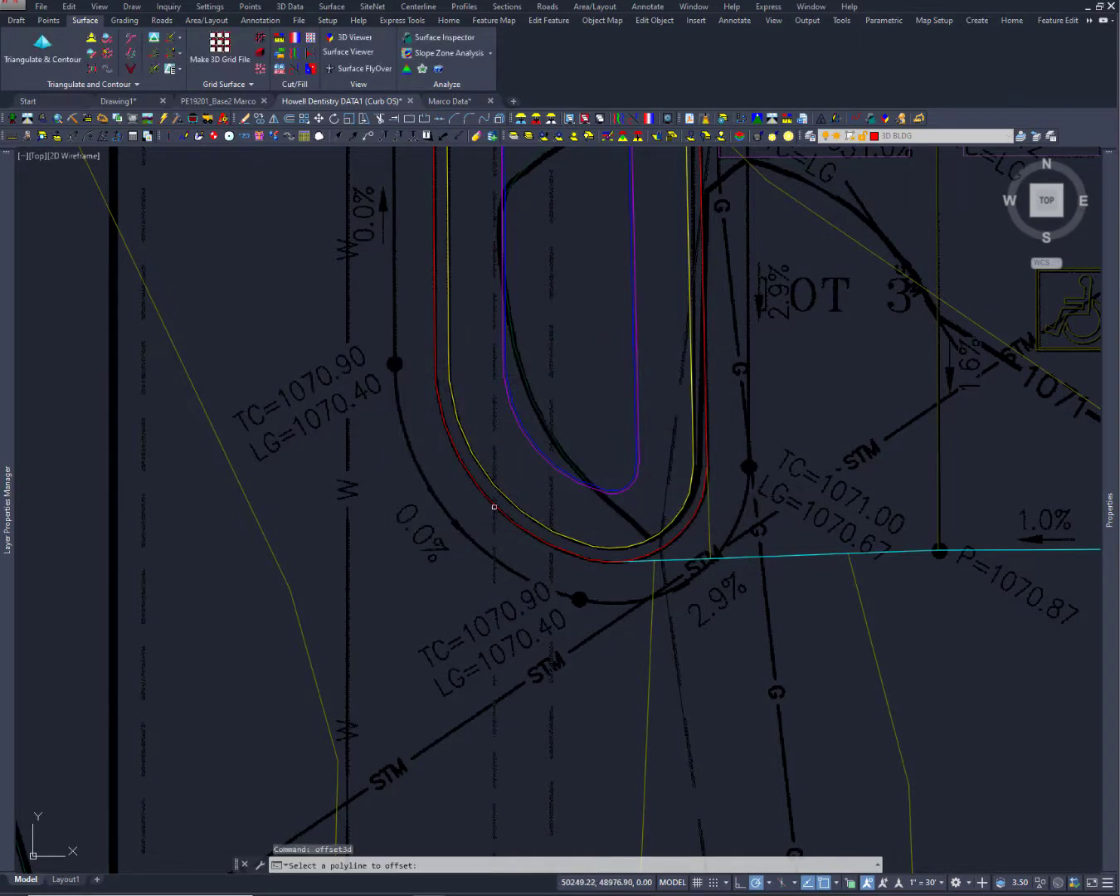
click(495, 504)
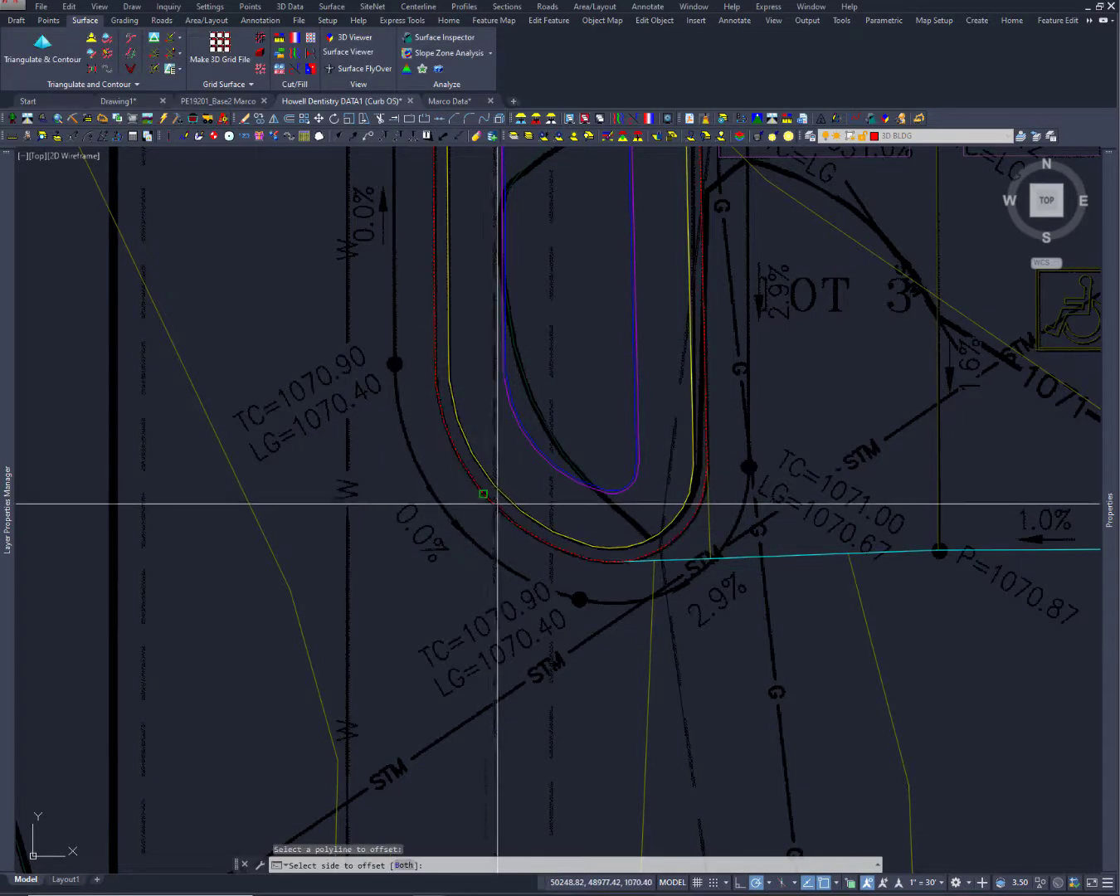
click(522, 481)
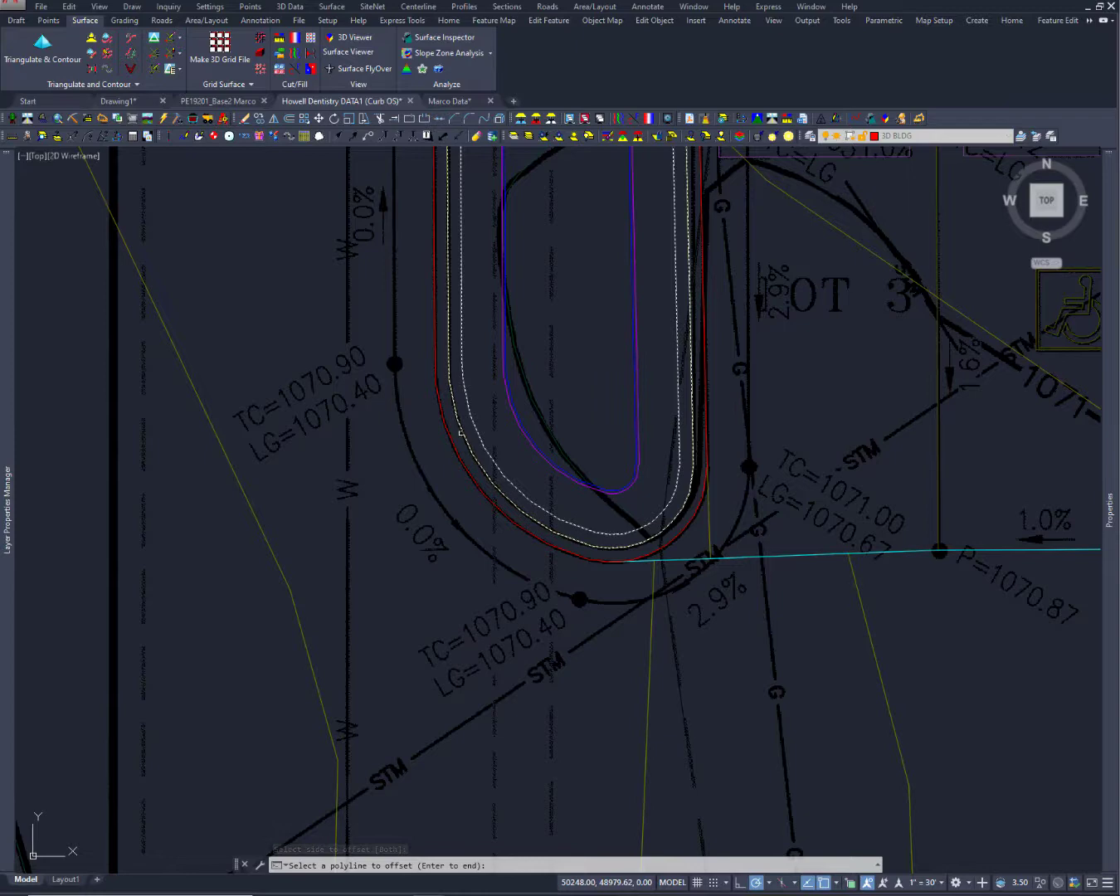
scroll(472, 408, down, 5)
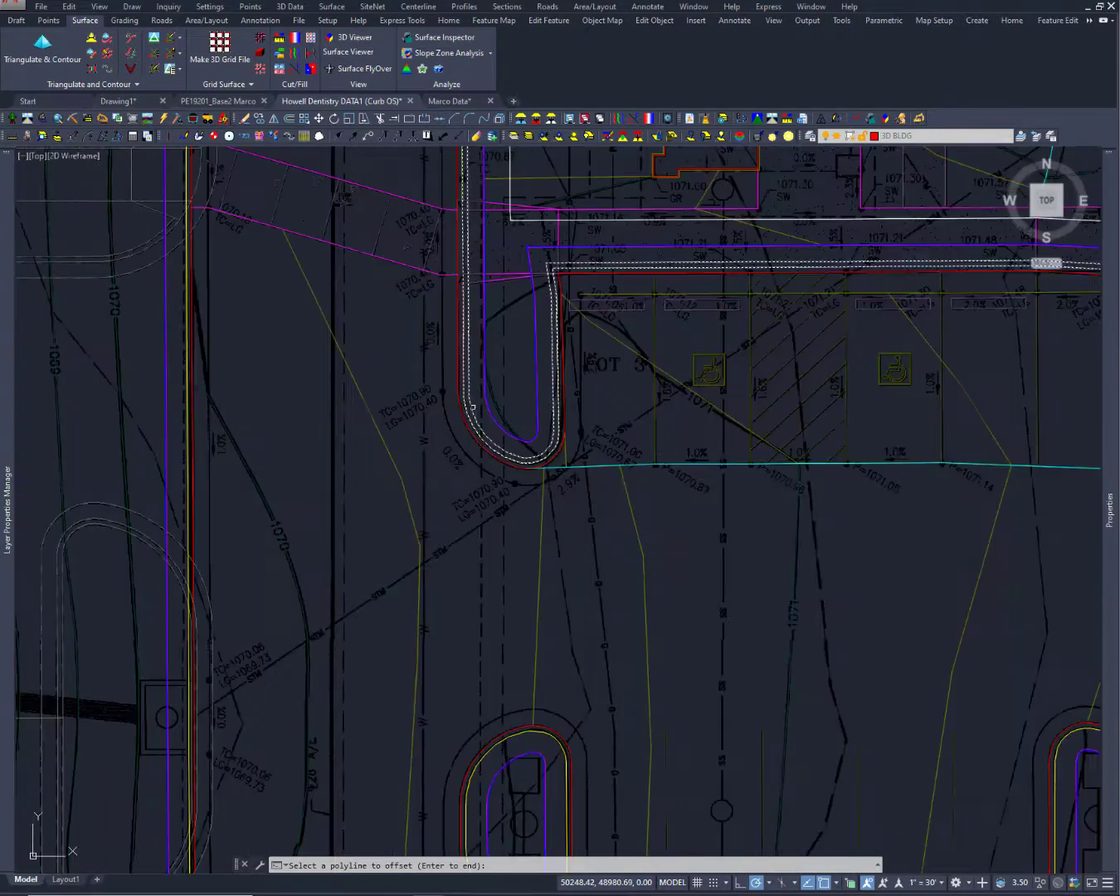
middle_drag(507, 424, 483, 610)
scroll(514, 564, up, 2)
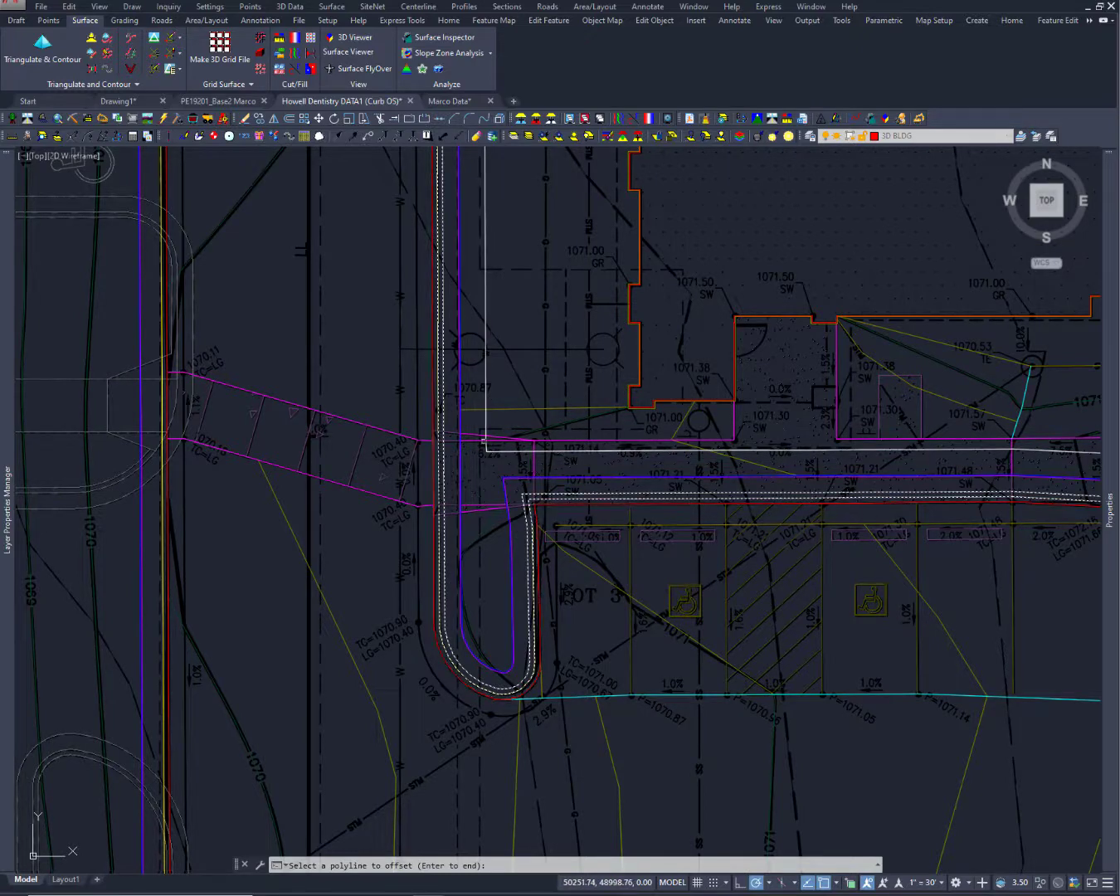
key(Return)
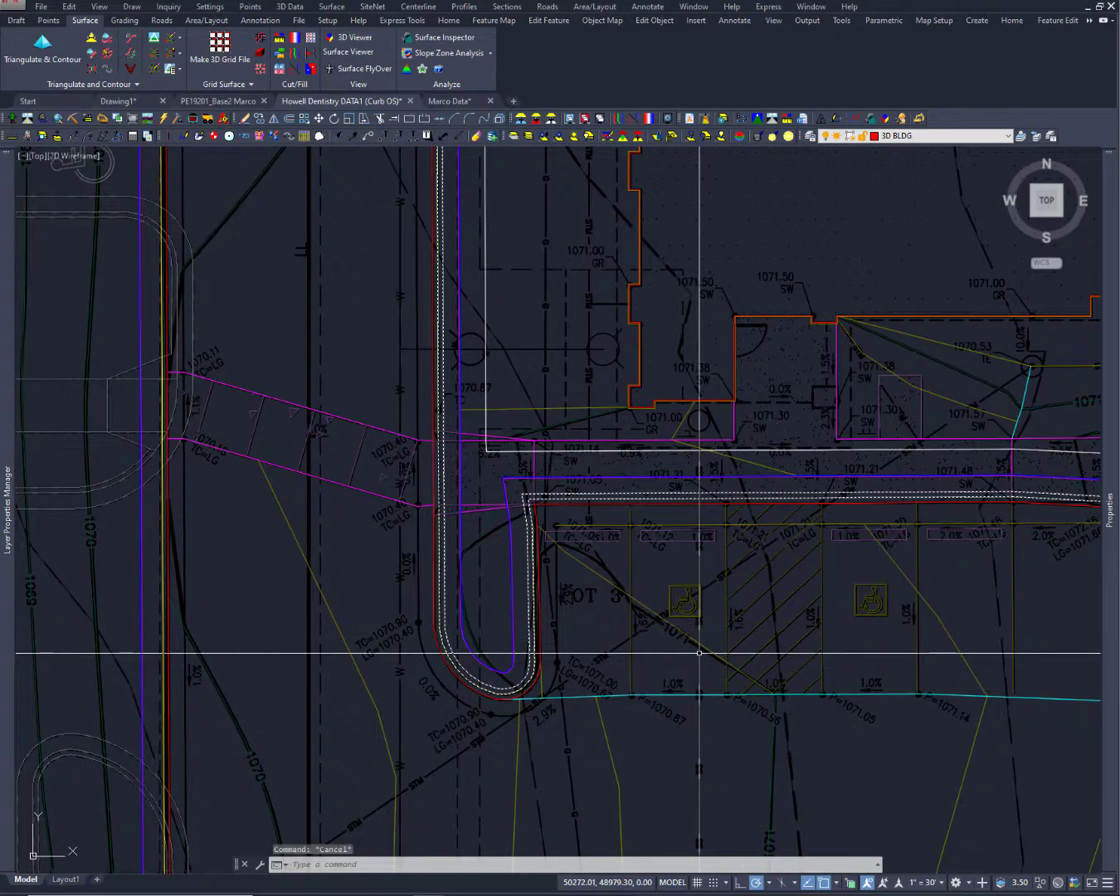
scroll(700, 653, up, 4)
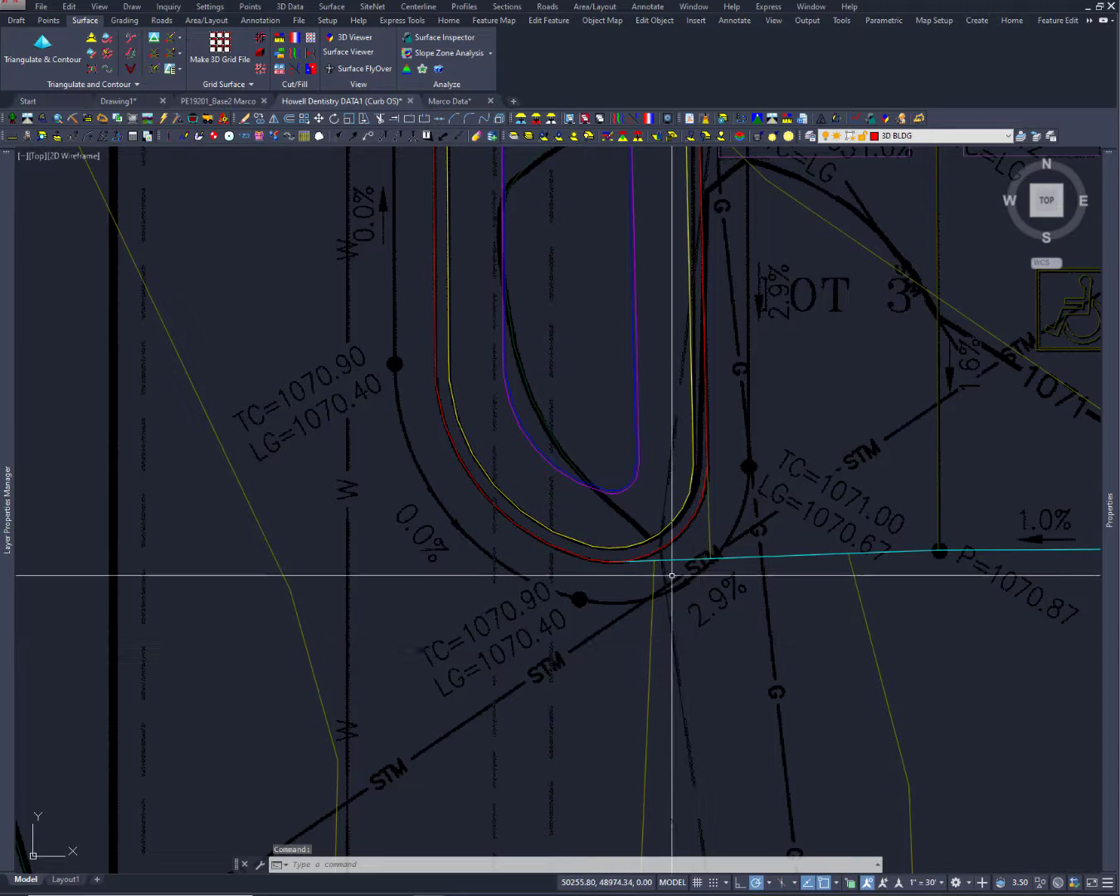
- Open the red curb face 3D polyline in Edit-Assign Polyline Elevations
click(300, 9)
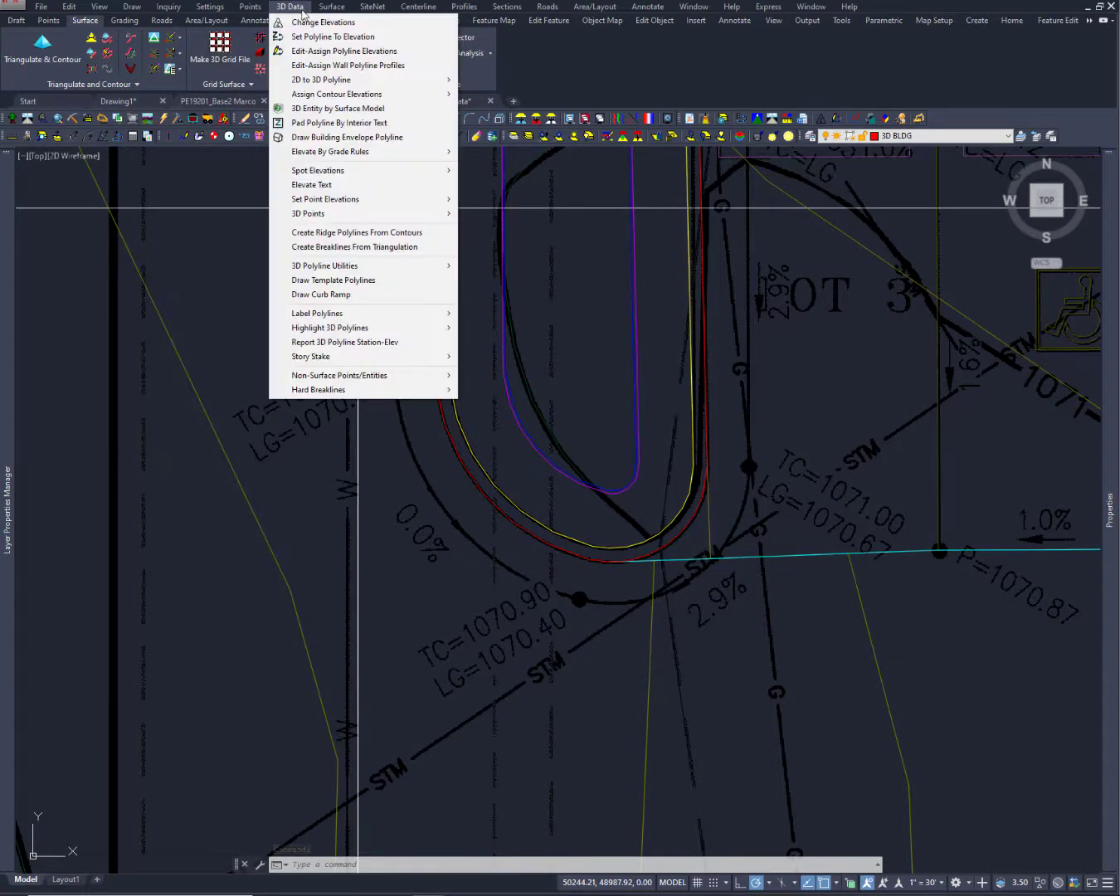
click(317, 52)
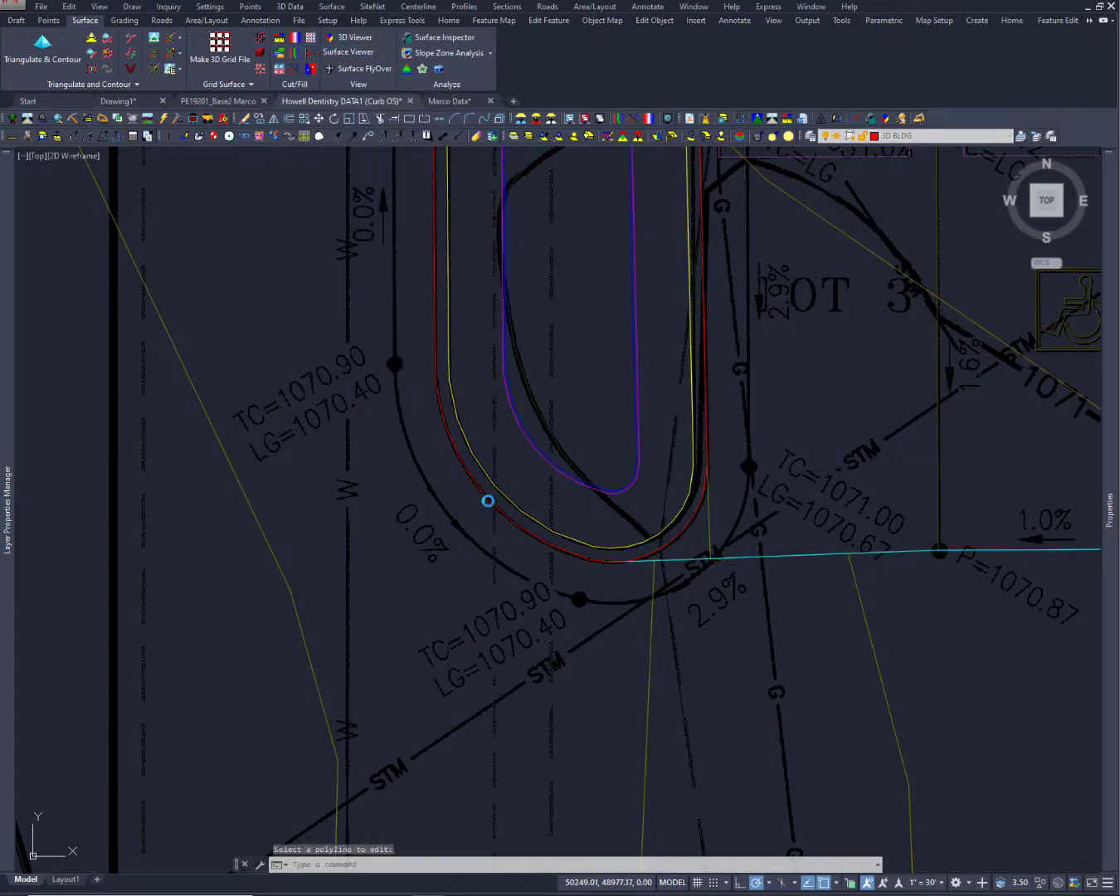
click(488, 504)
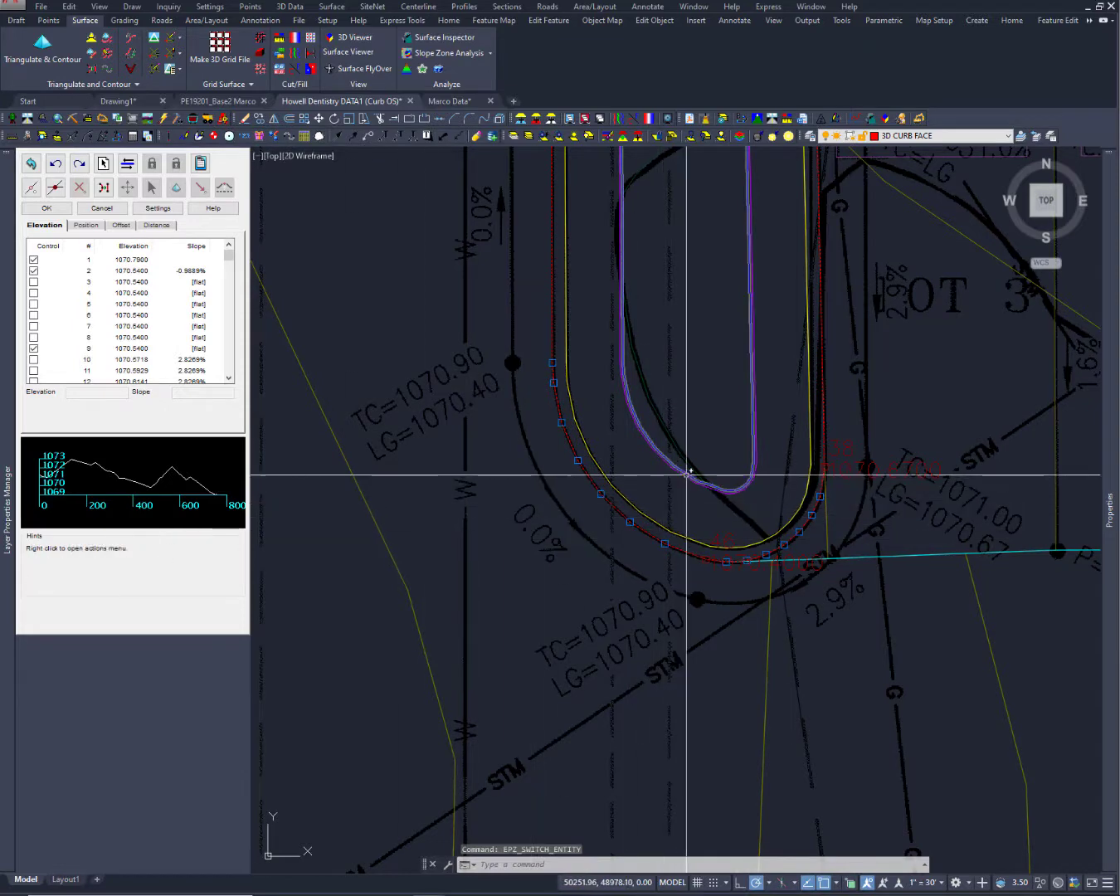
- Locate vertices 1 and 2 of the curb face polyline and compare their elevations with the nearby TC and LG labels around the island
click(129, 262)
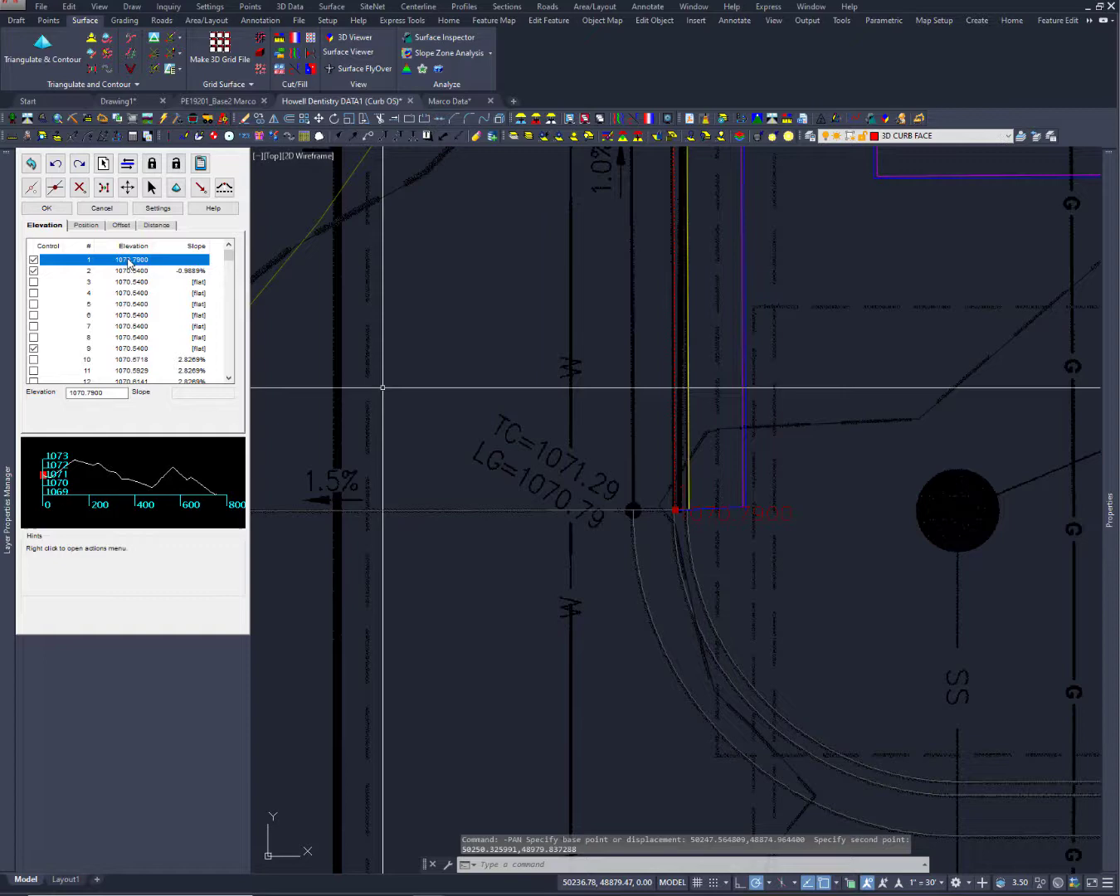
key(Down)
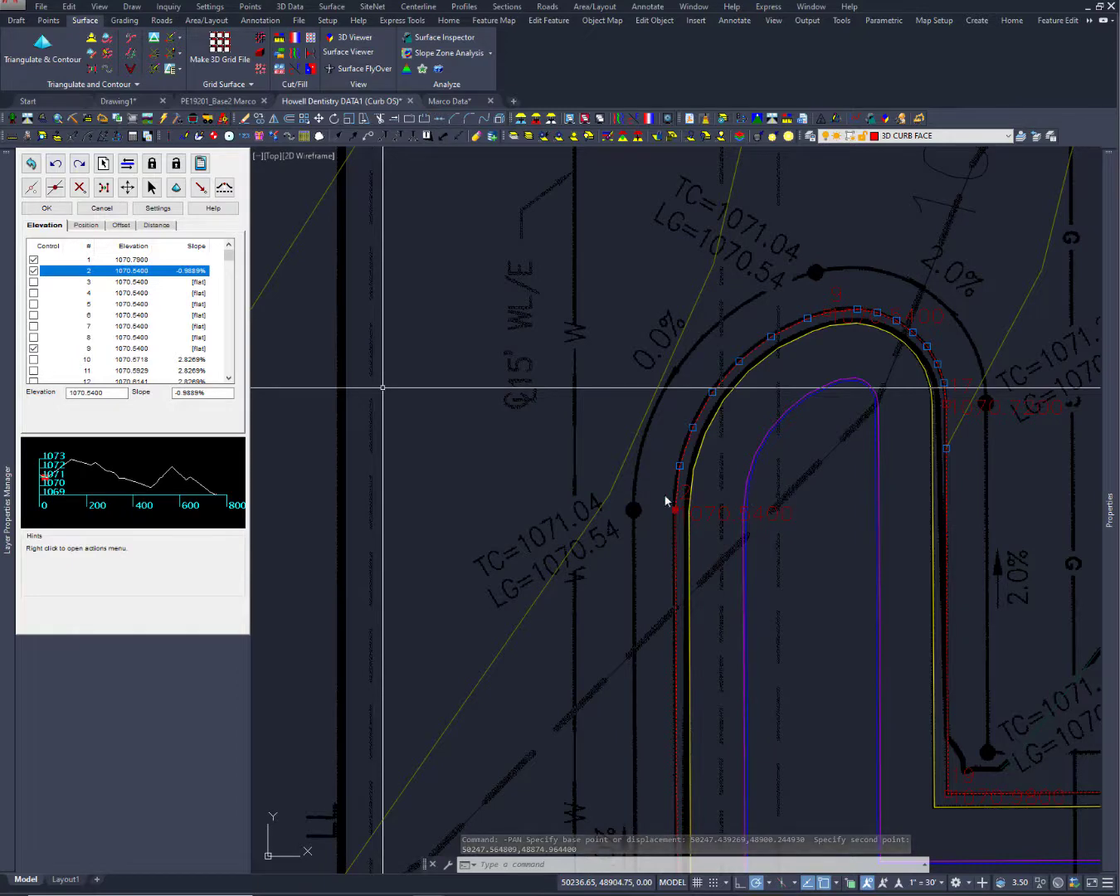
scroll(657, 519, down, 2)
middle_drag(657, 521, 519, 359)
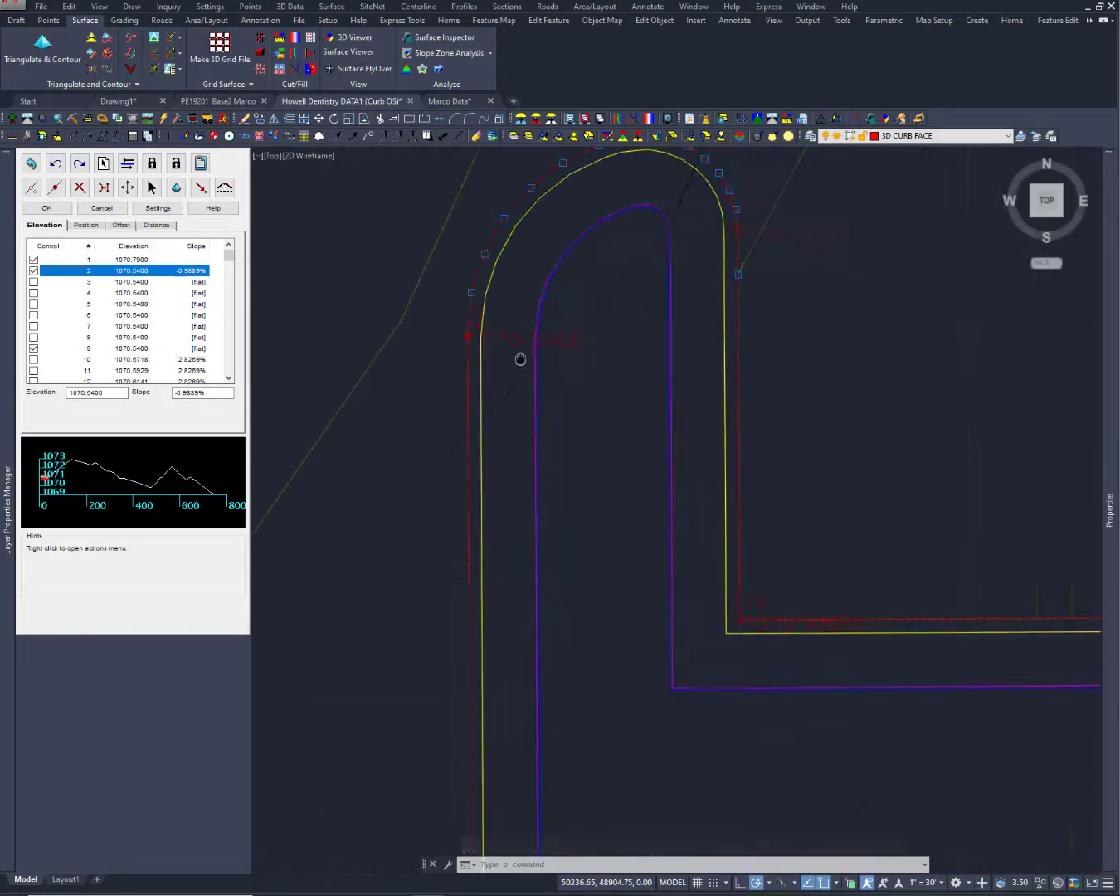
scroll(464, 364, up, 2)
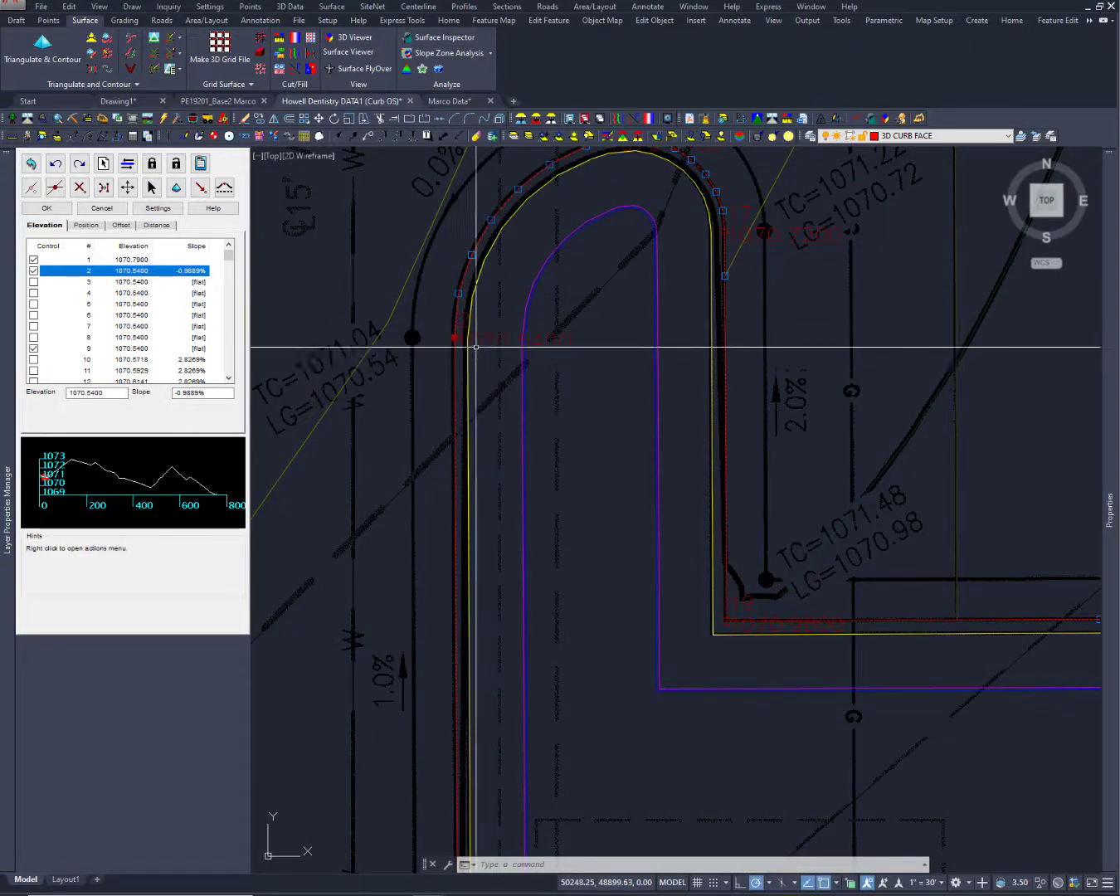
middle_drag(532, 233, 469, 367)
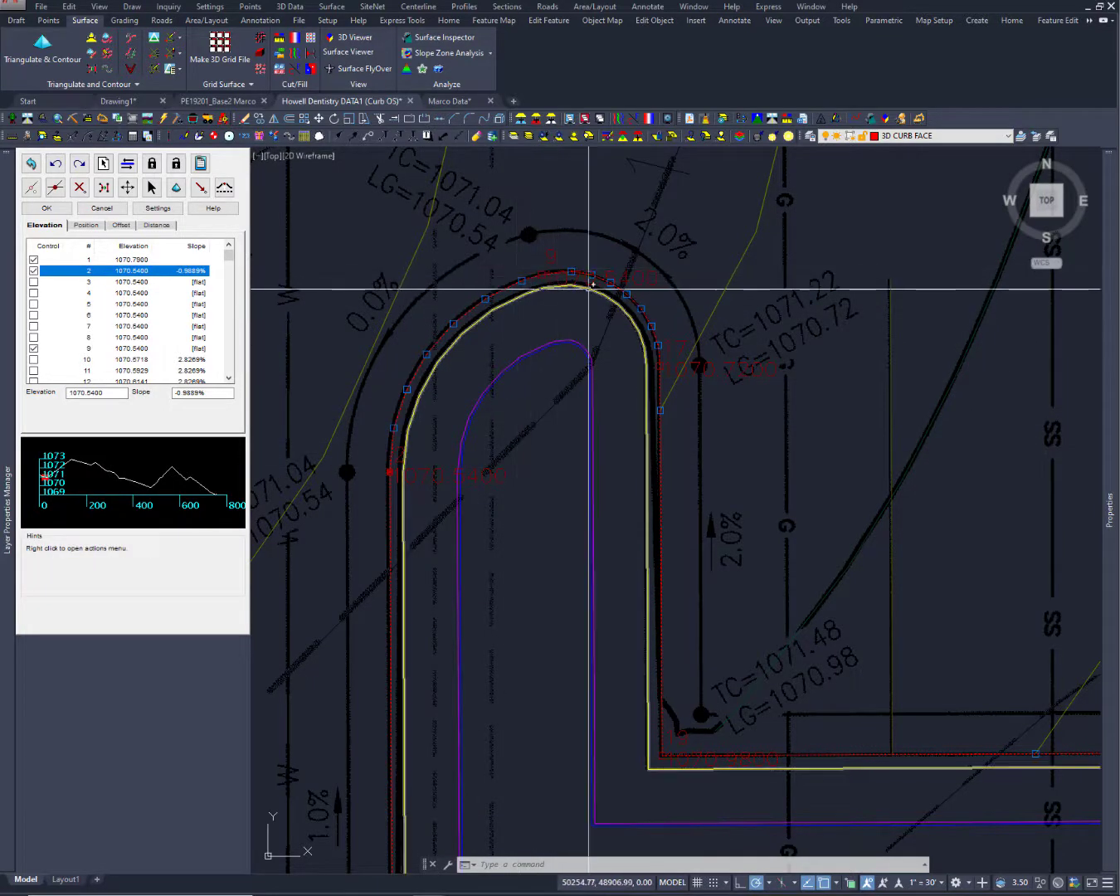
scroll(545, 325, down, 2)
scroll(565, 328, up, 2)
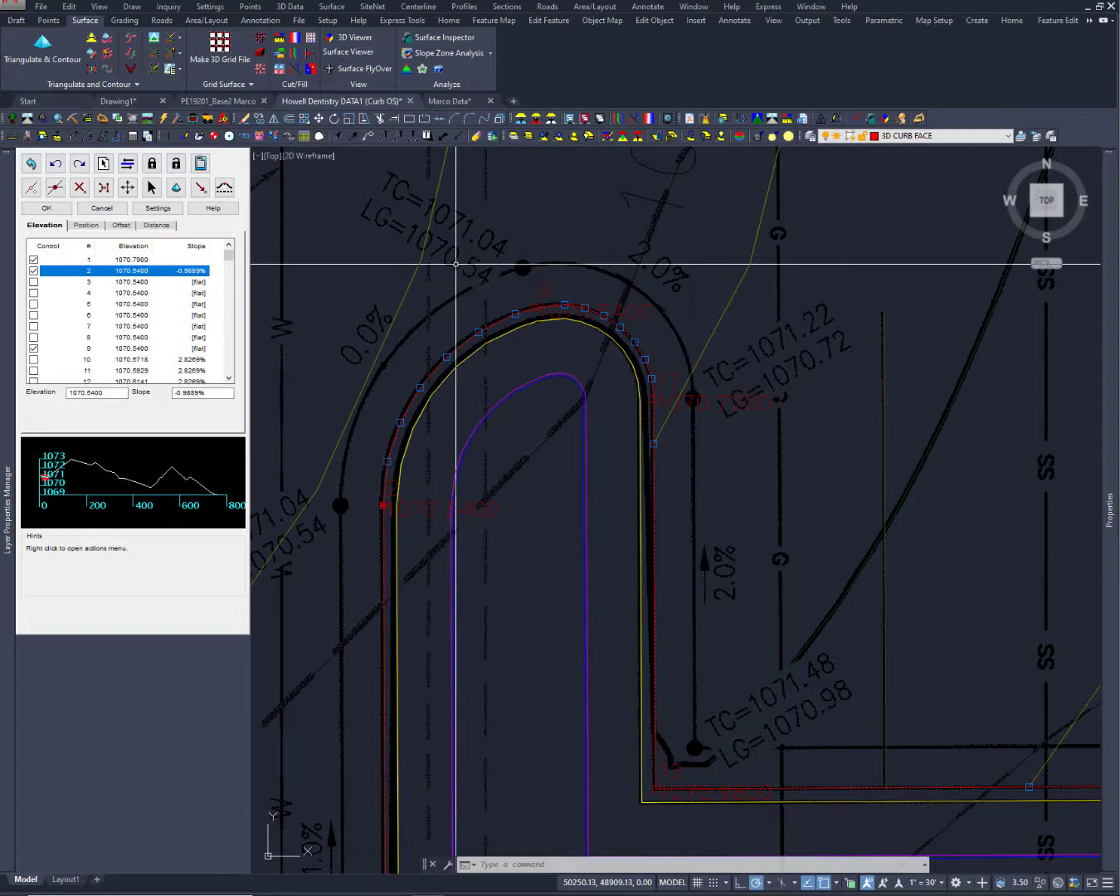
middle_drag(680, 468, 306, 242)
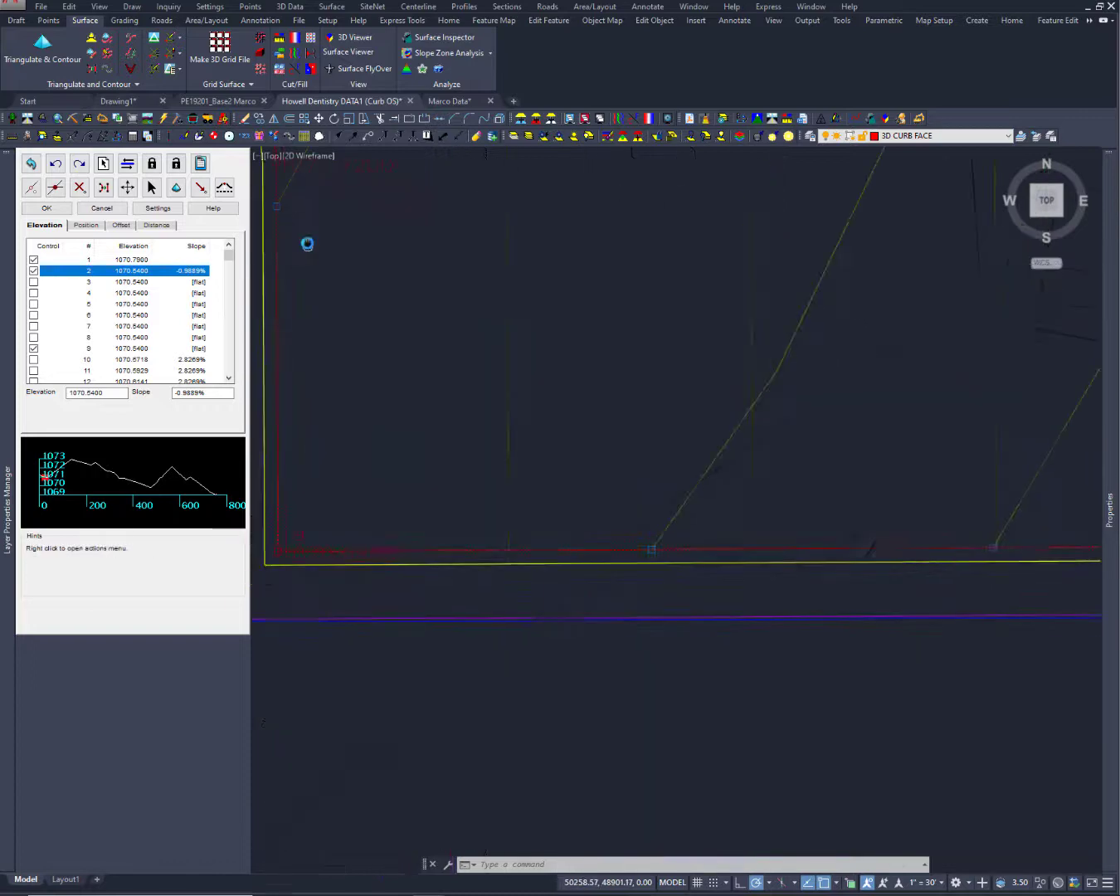
- Try moving vertex 20 away from the curb line with Move Selected Vertices, and undo the move
click(650, 549)
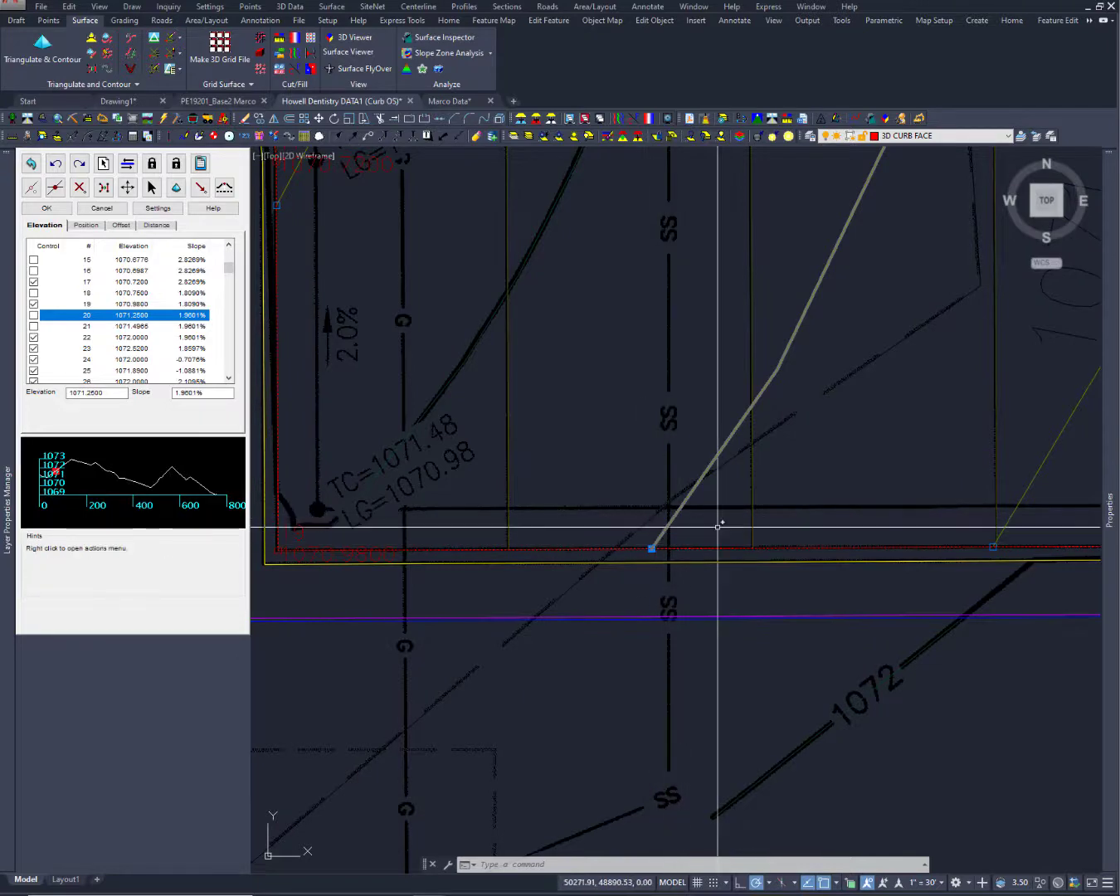
middle_drag(857, 525, 789, 519)
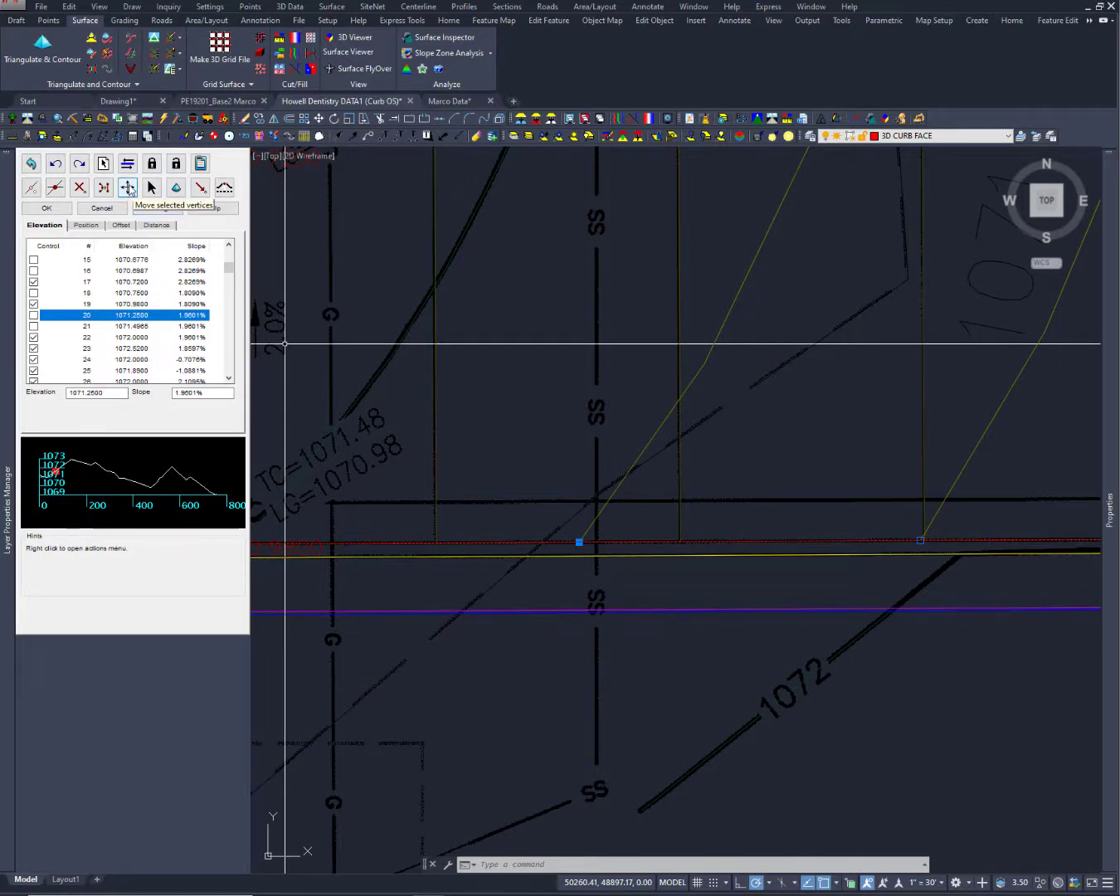
click(128, 188)
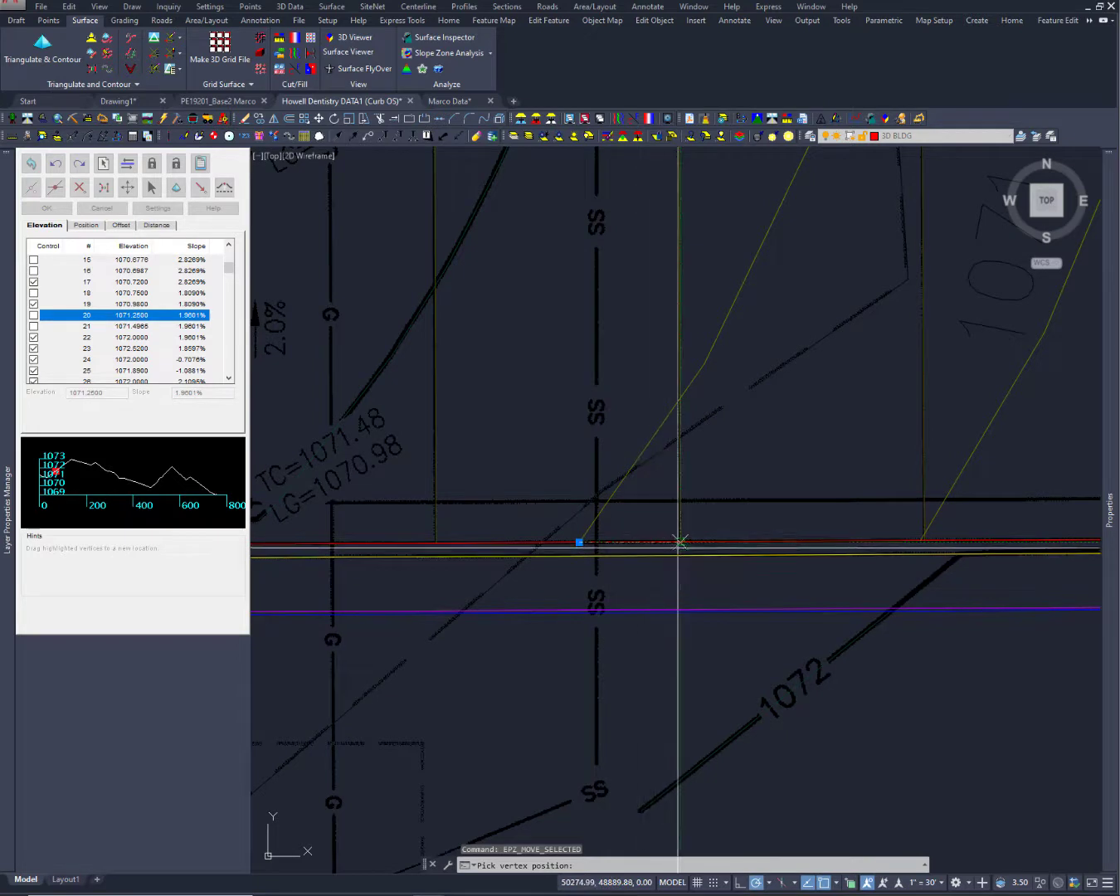
click(762, 441)
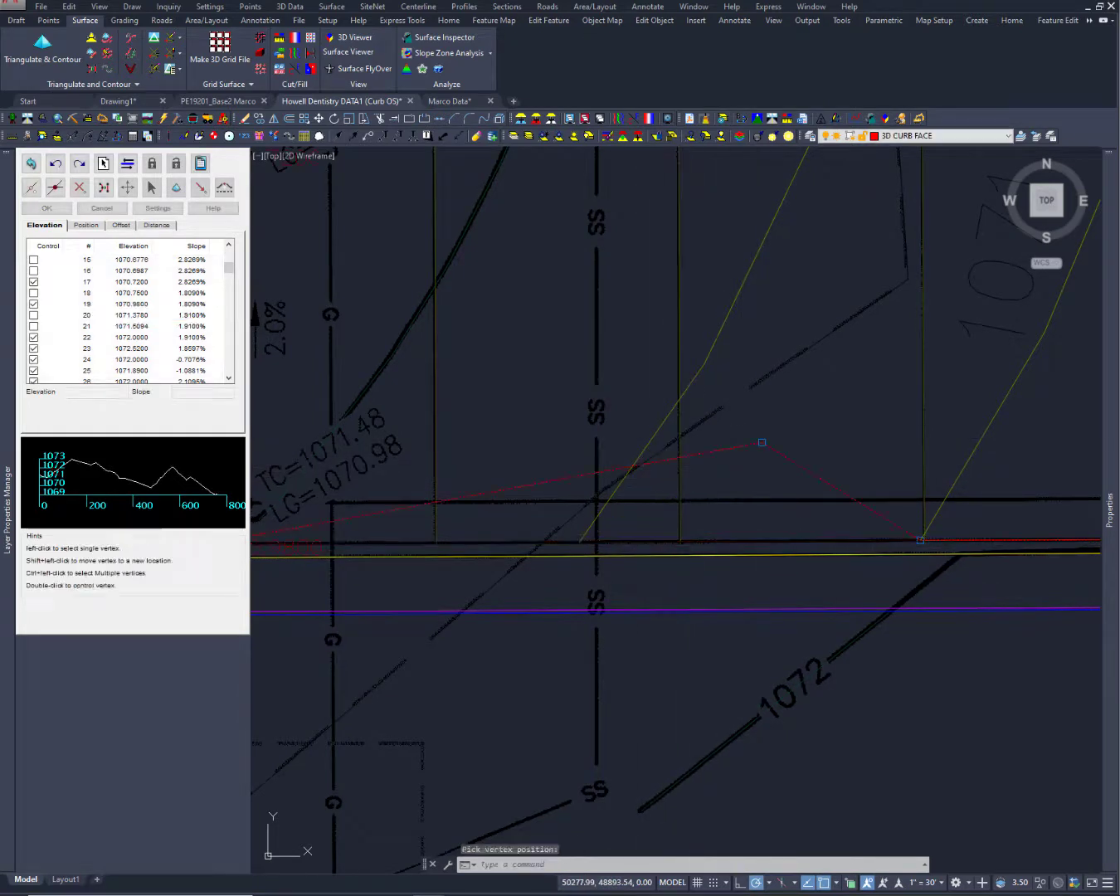
key(Escape)
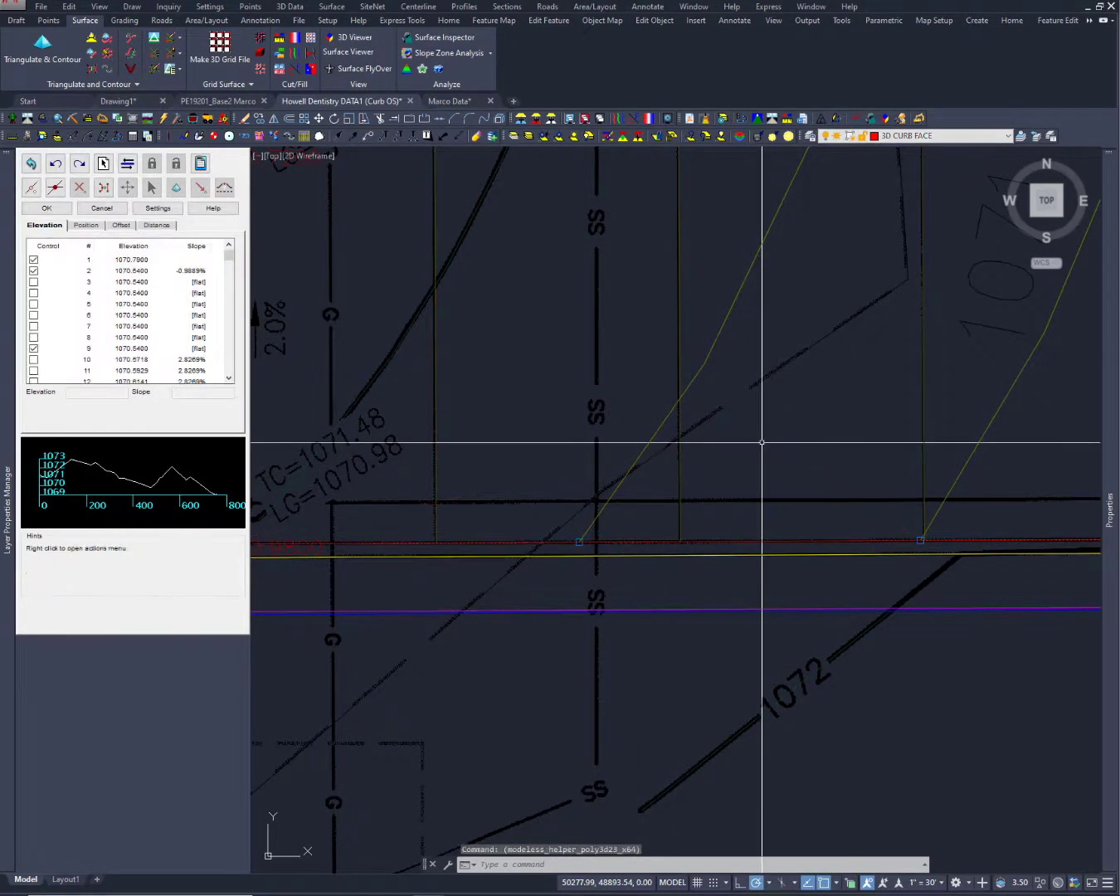
- Move vertex 20 along the curb face line towards vertex 21, to about 50276, 48890
click(578, 540)
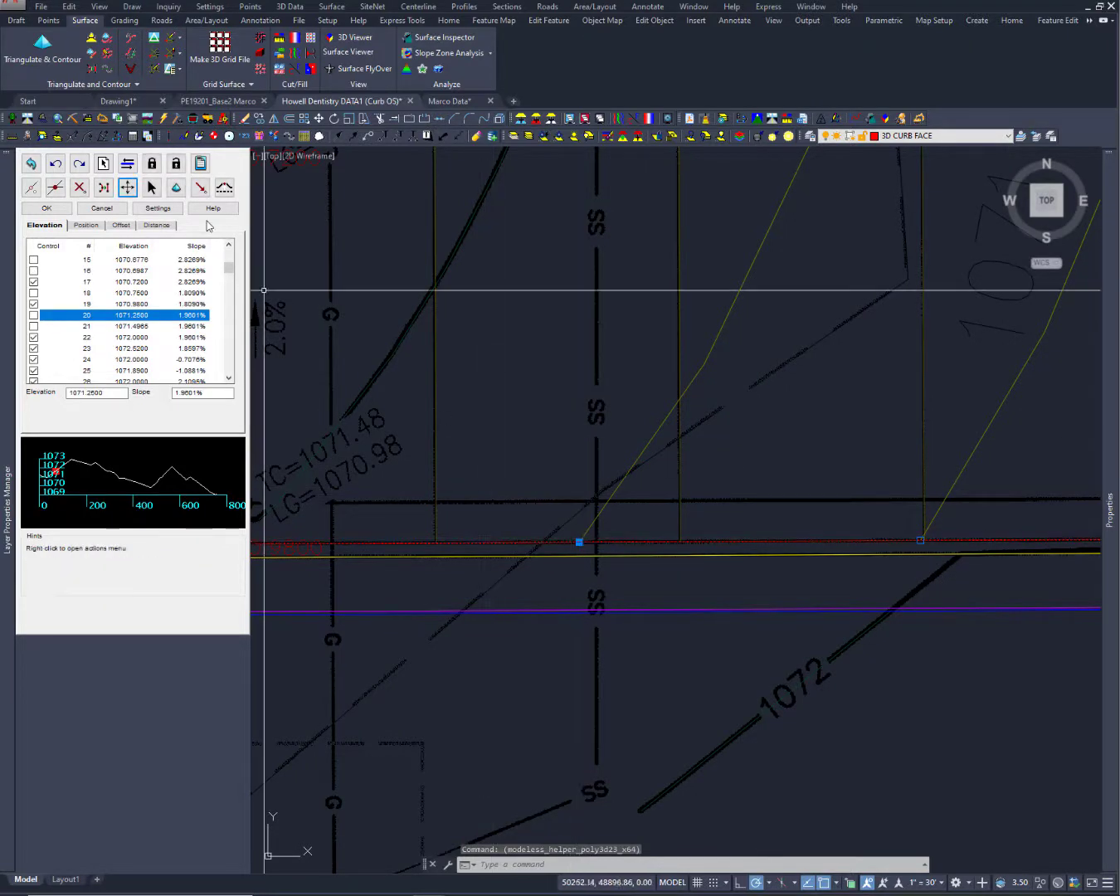
click(127, 186)
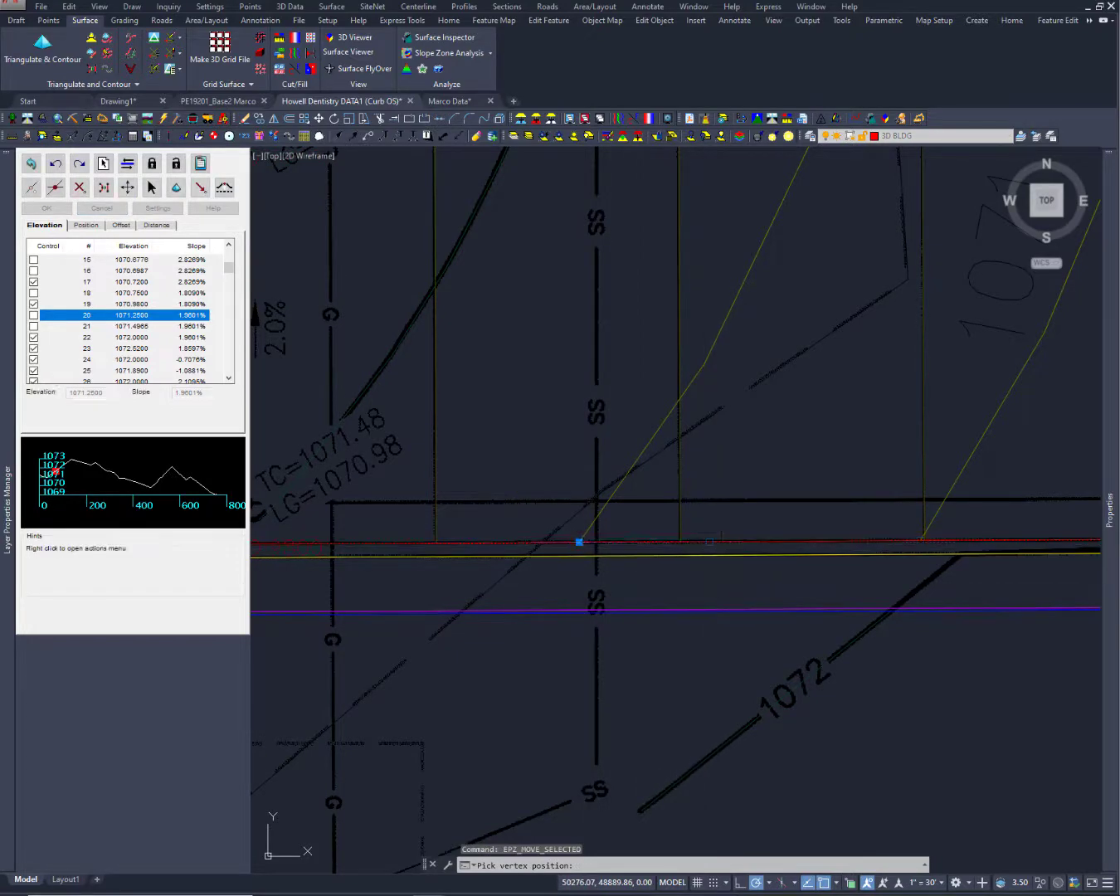
click(709, 541)
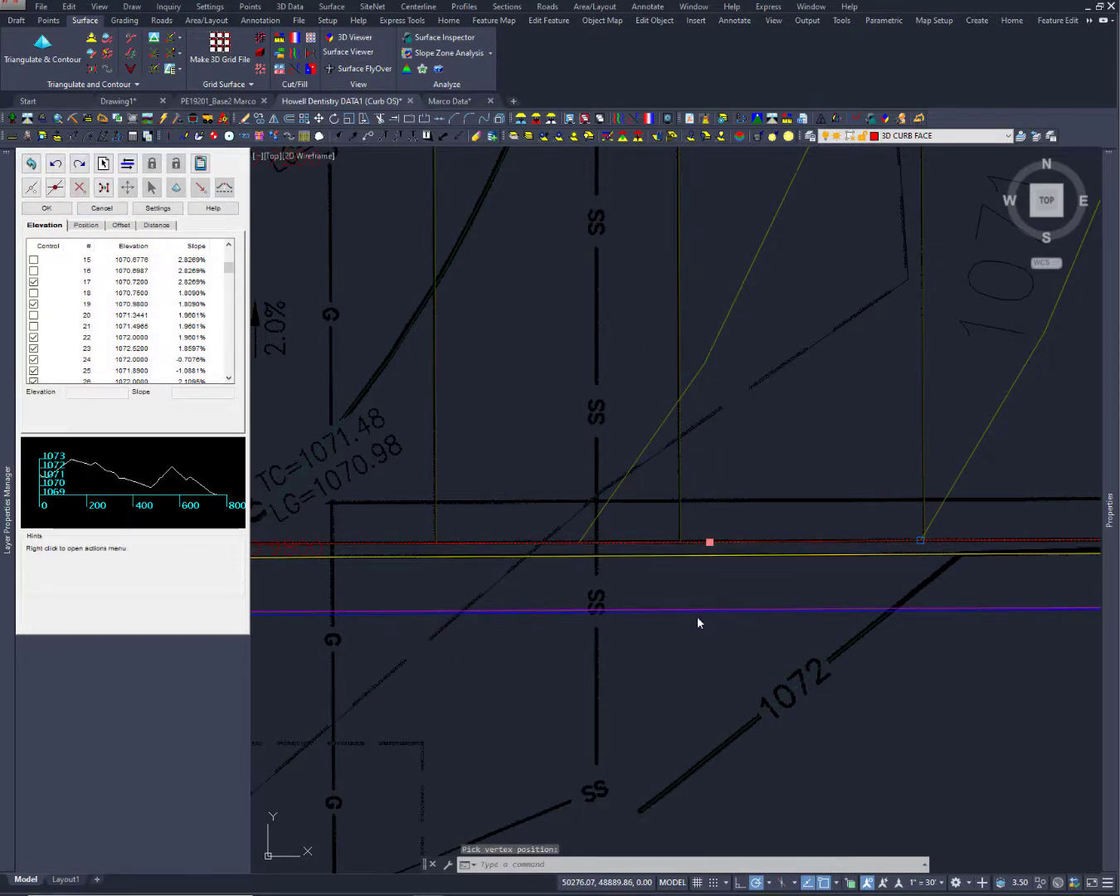
- Locate vertices 19 and 43 of the curb face polyline in the plan and examine them in the elevation profile
scroll(696, 615, down, 3)
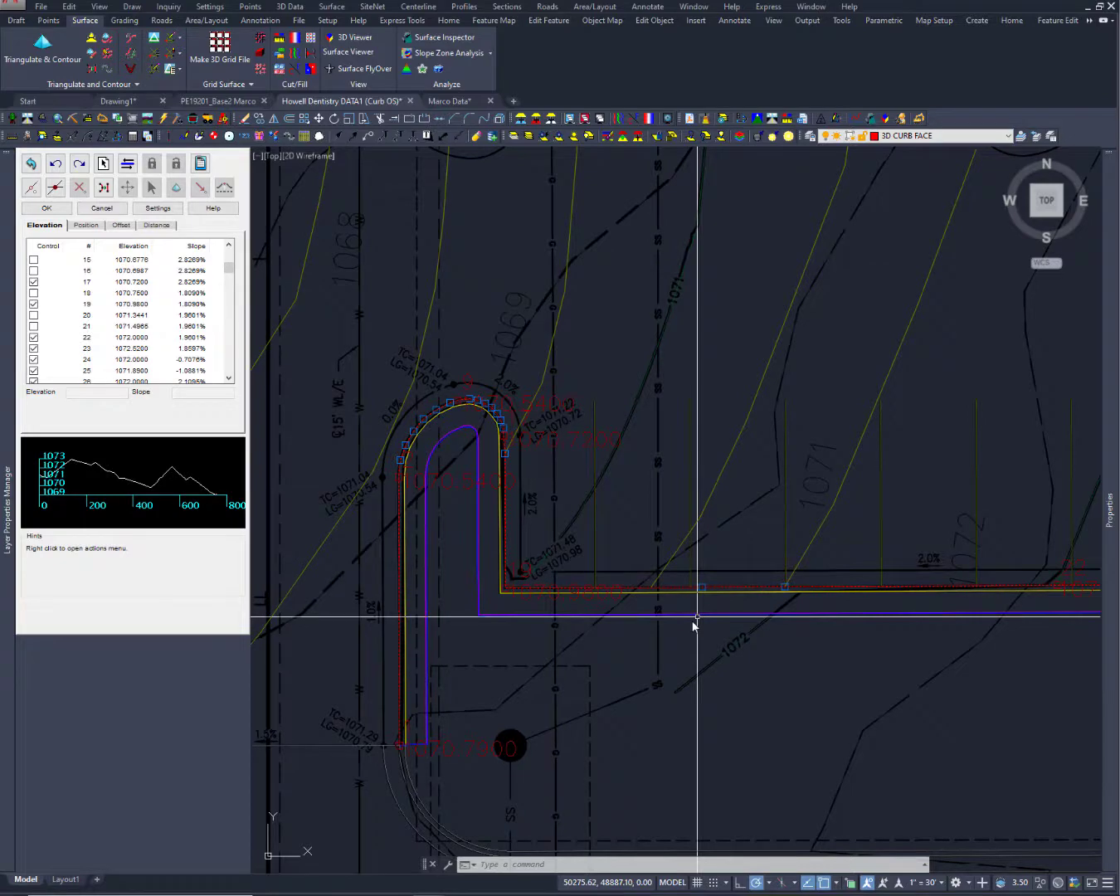
middle_drag(730, 616, 597, 545)
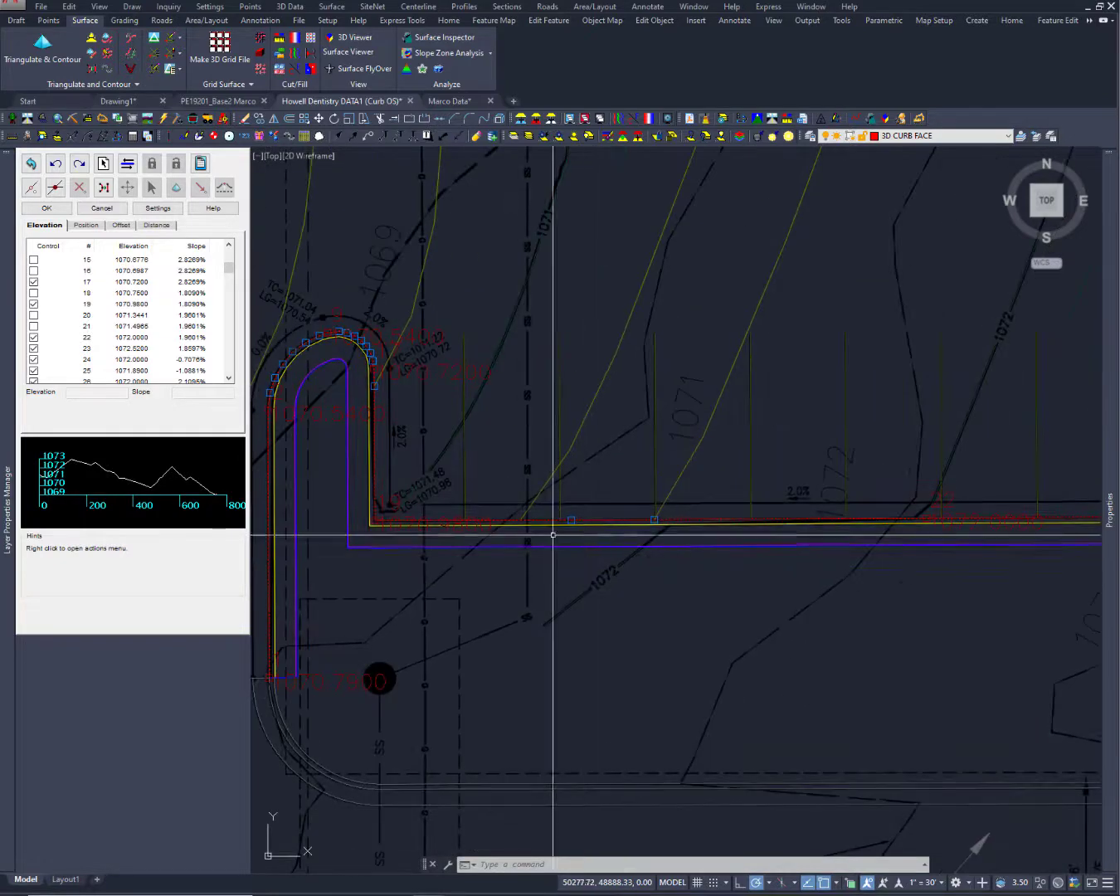
scroll(102, 473, up, 3)
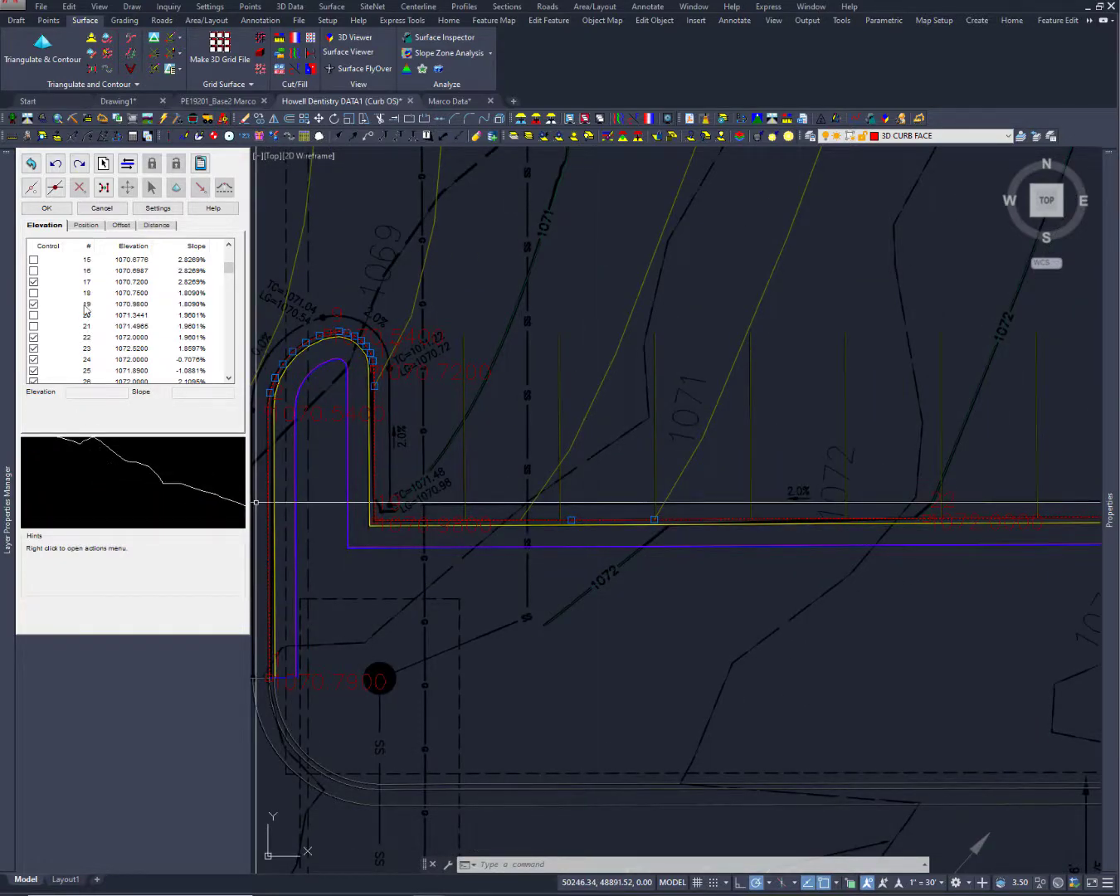
click(119, 304)
scroll(83, 461, down, 3)
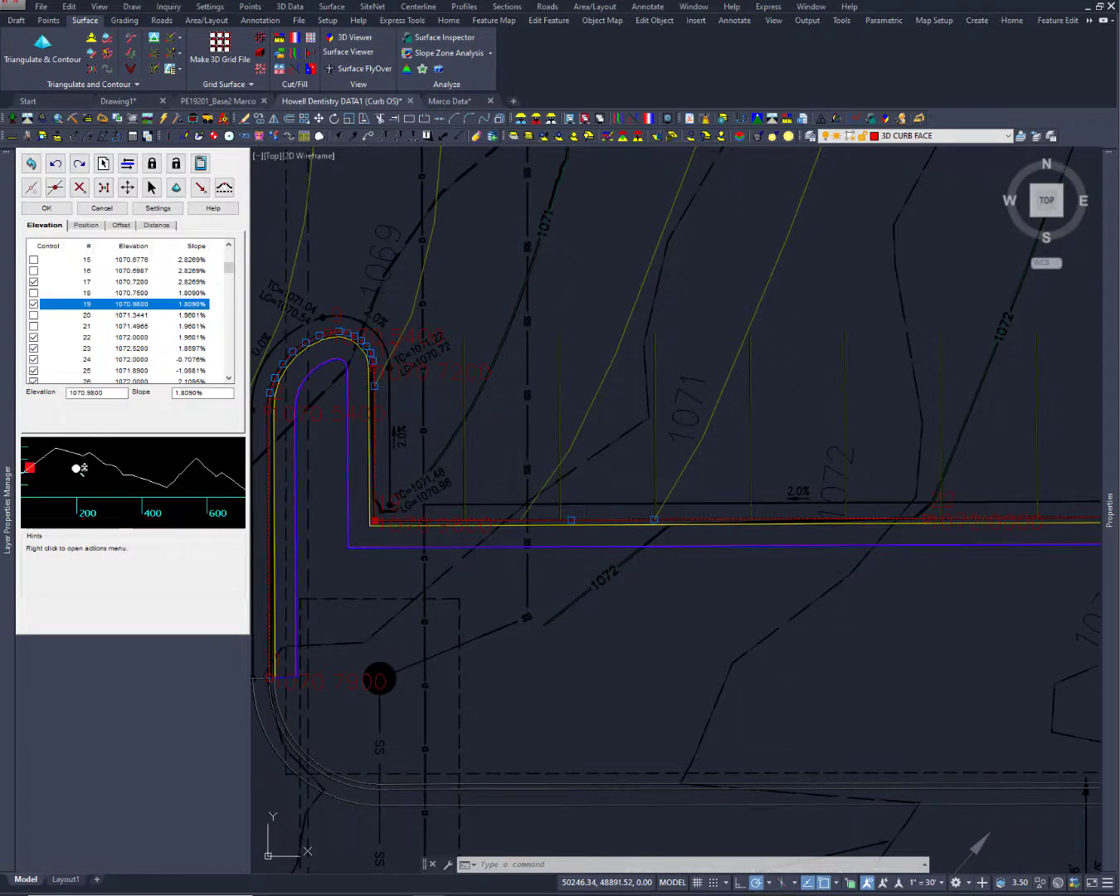
drag(229, 267, 230, 289)
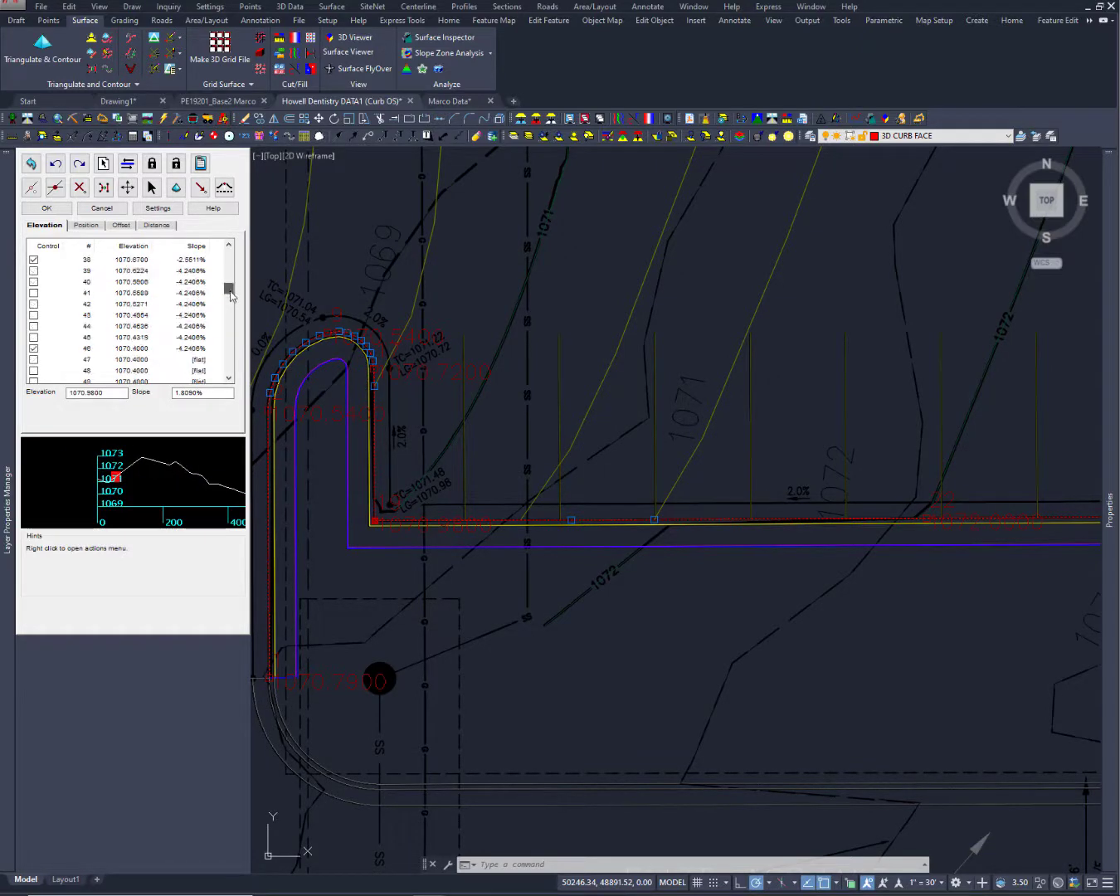
click(130, 317)
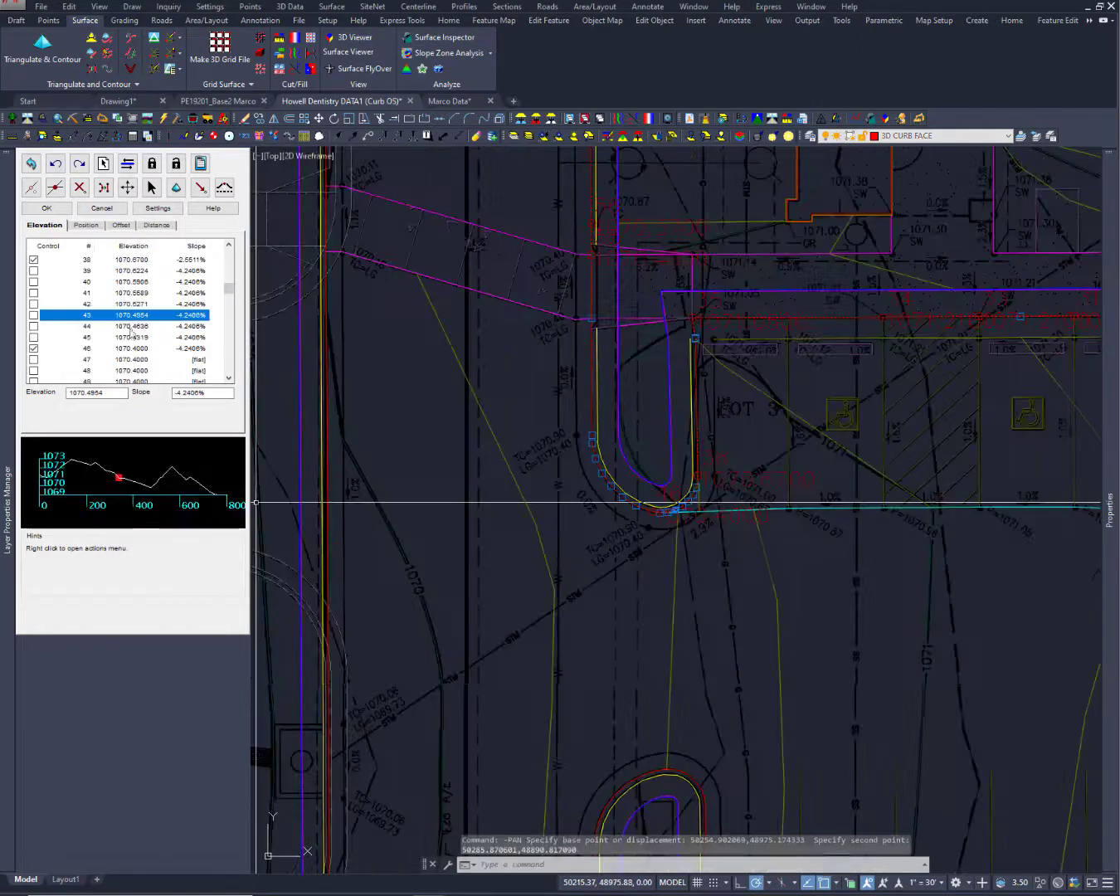
scroll(122, 477, up, 3)
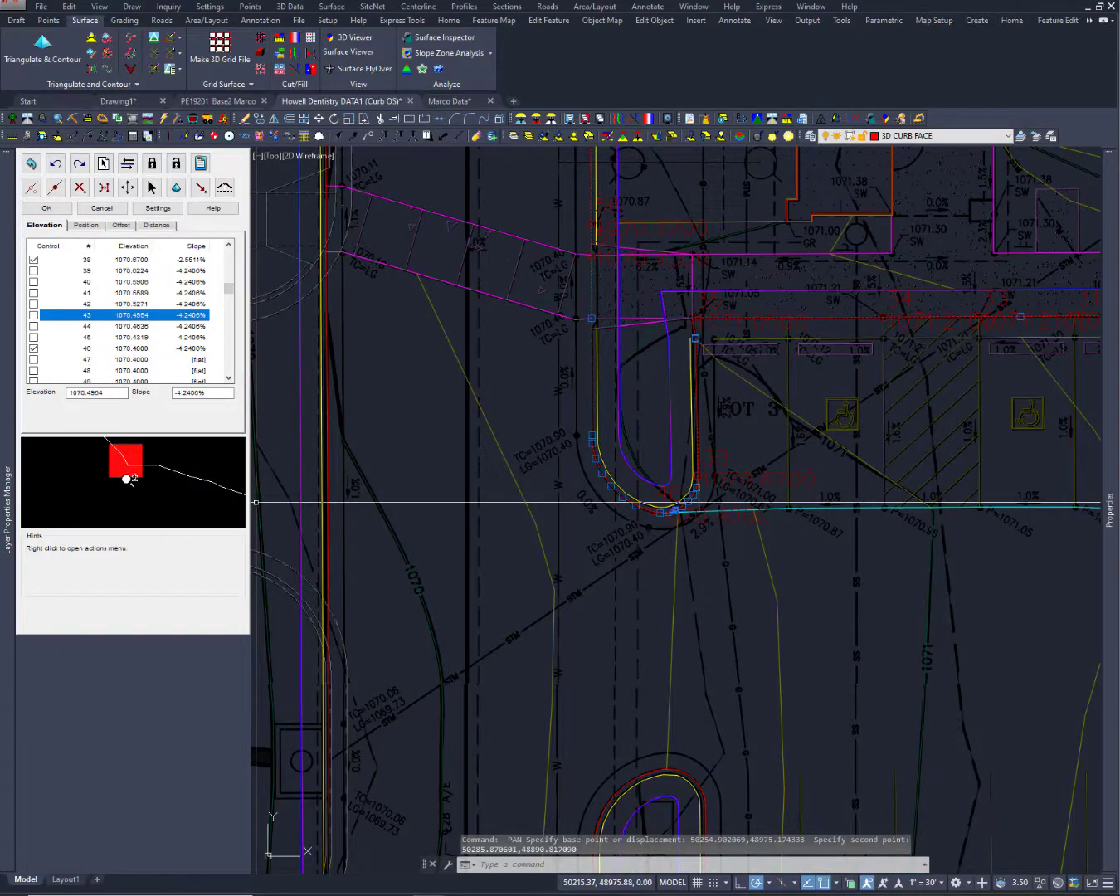
middle_drag(123, 476, 136, 495)
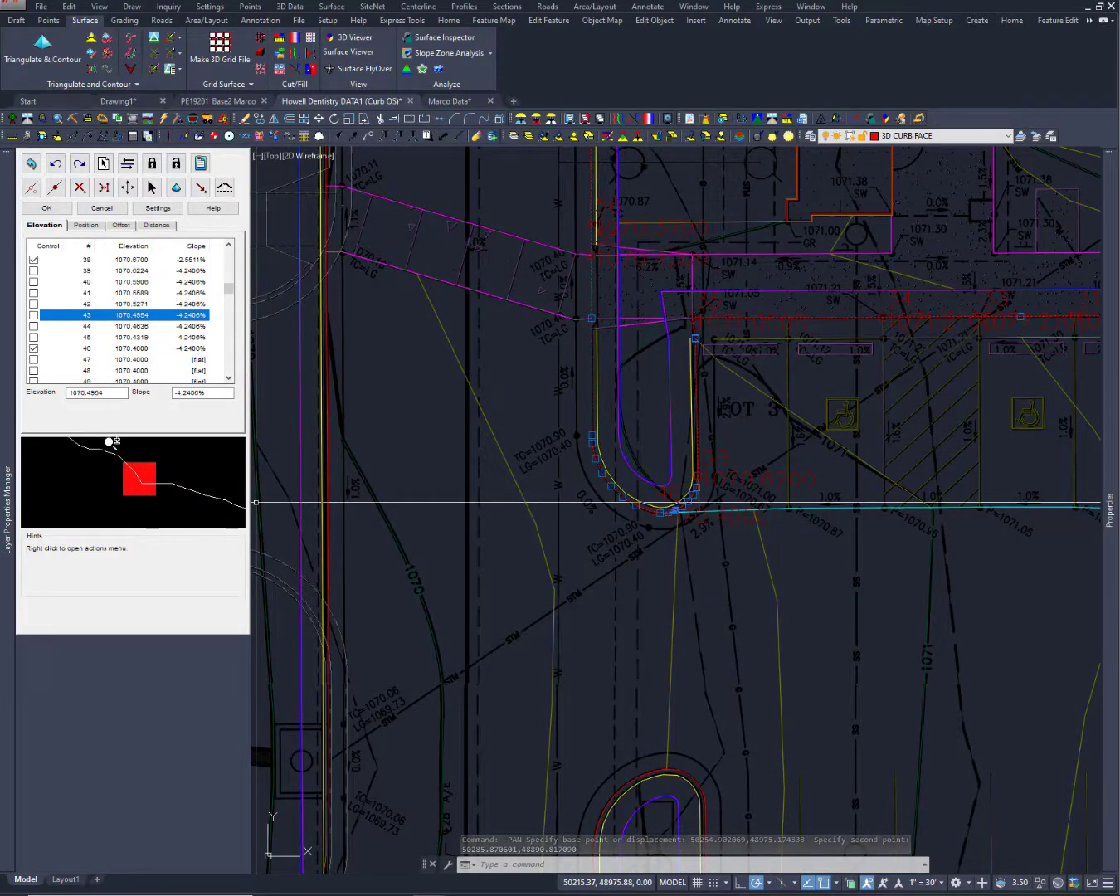
- Go through vertices 44 to 57 one by one, following their positions along the curb and in the elevation profile
click(146, 328)
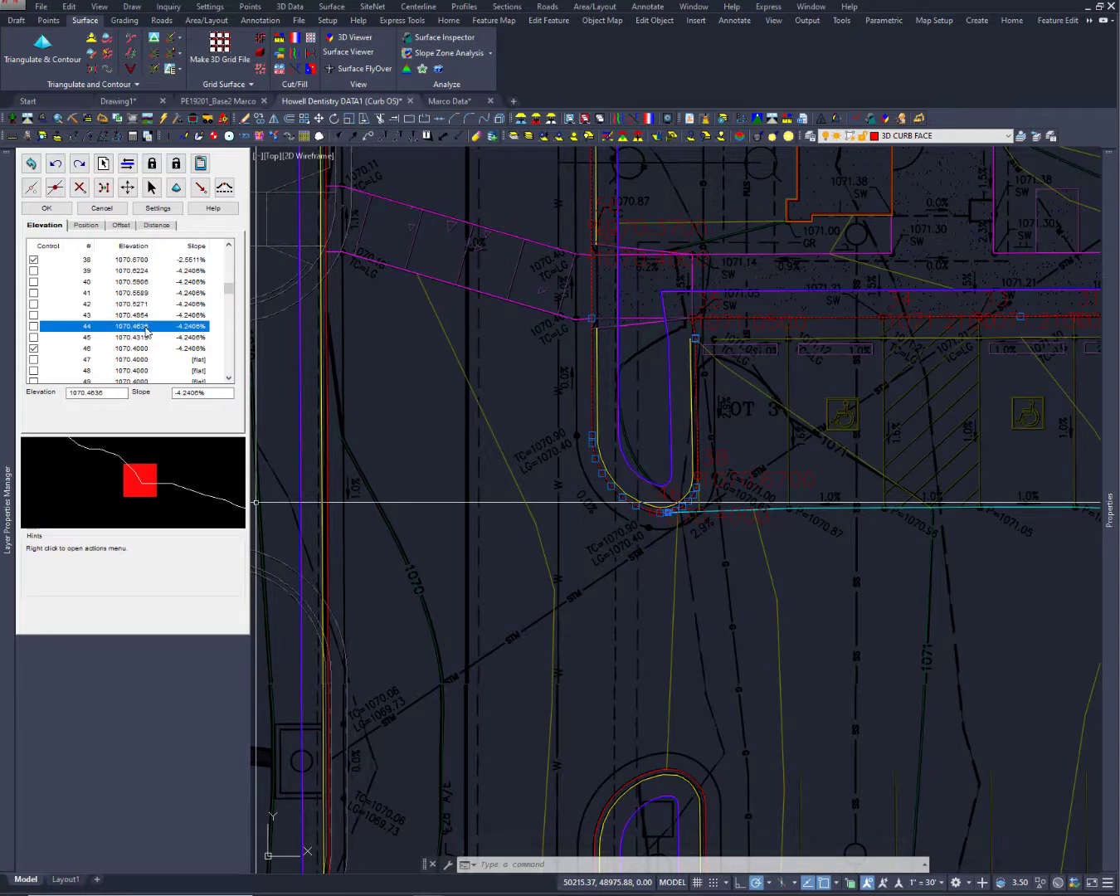
key(Down)
key(Down)
key(Down)
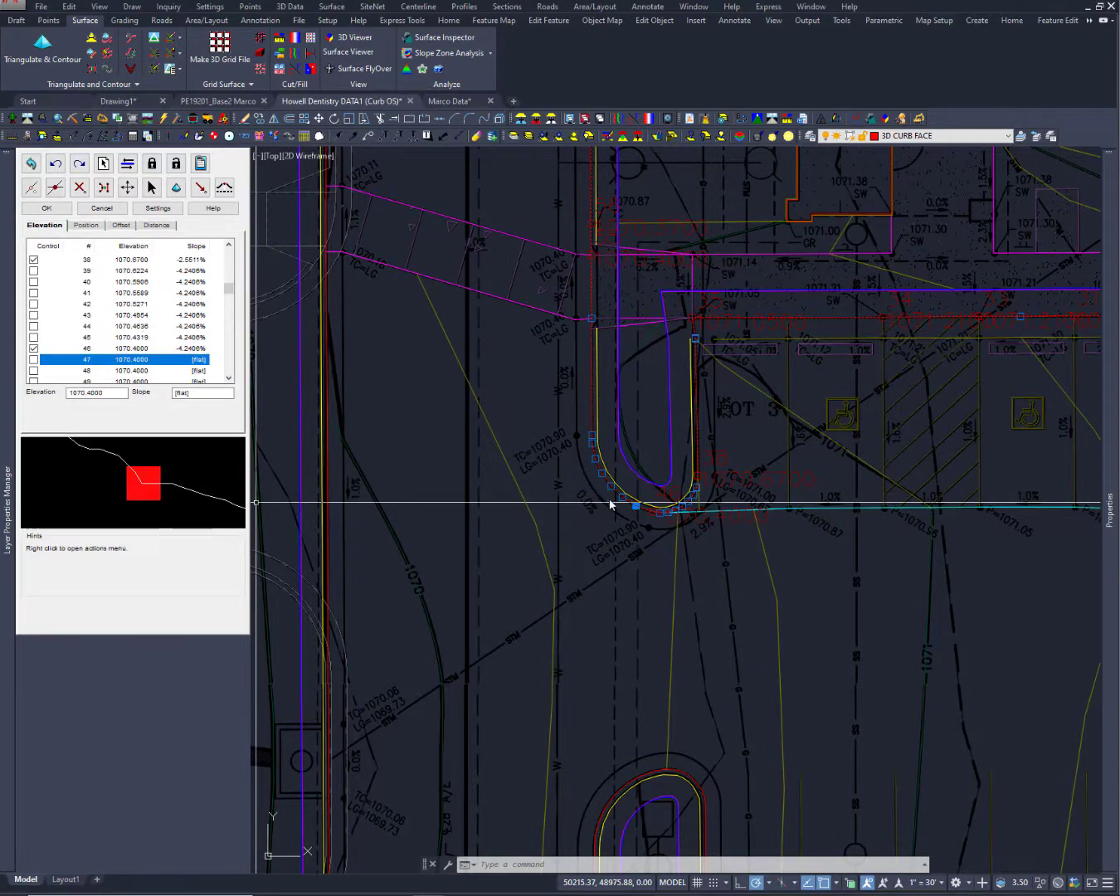
key(Down)
key(Down)
key(Down)
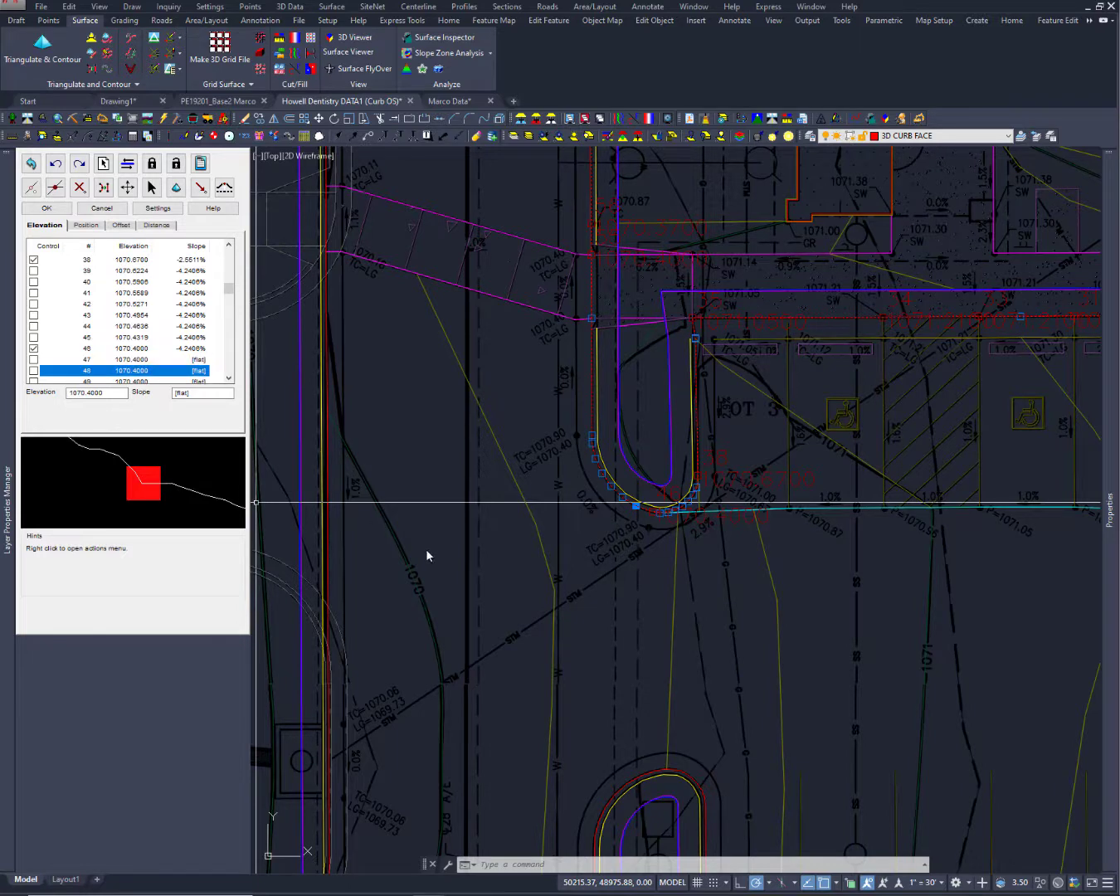
key(Down)
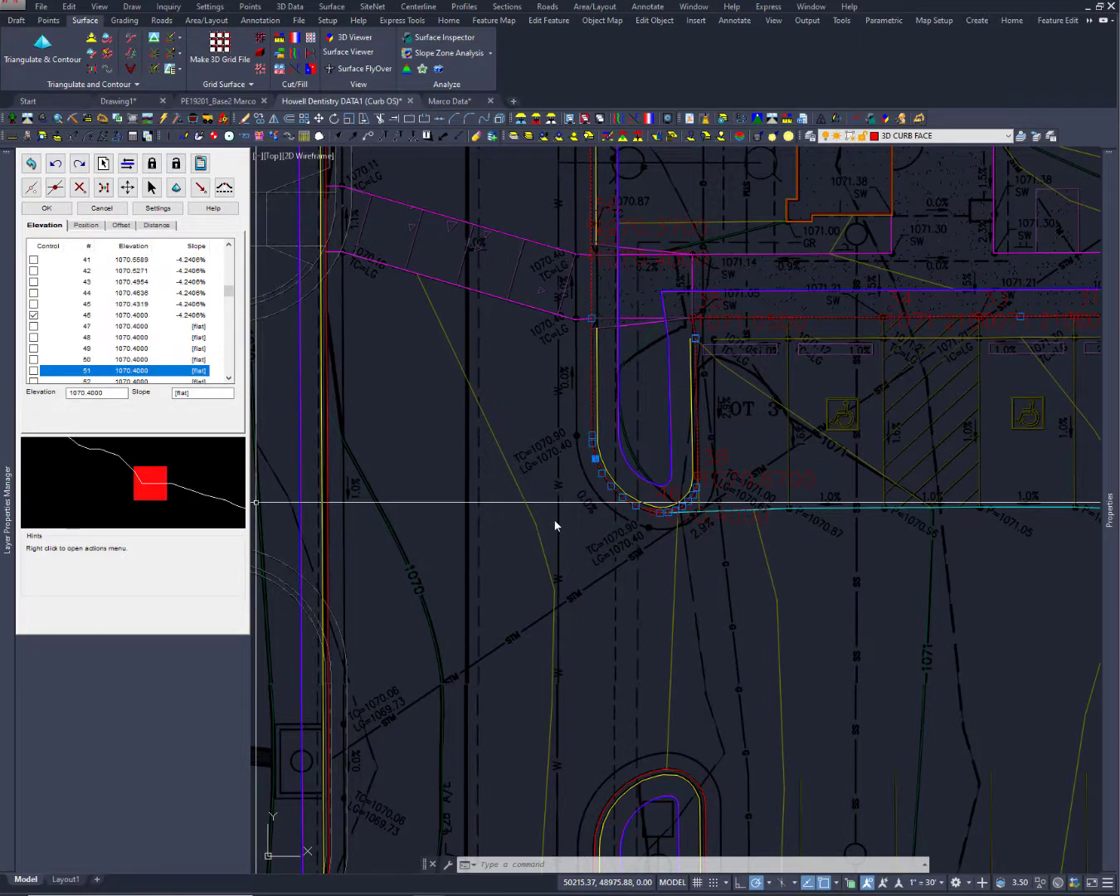
middle_drag(586, 527, 551, 562)
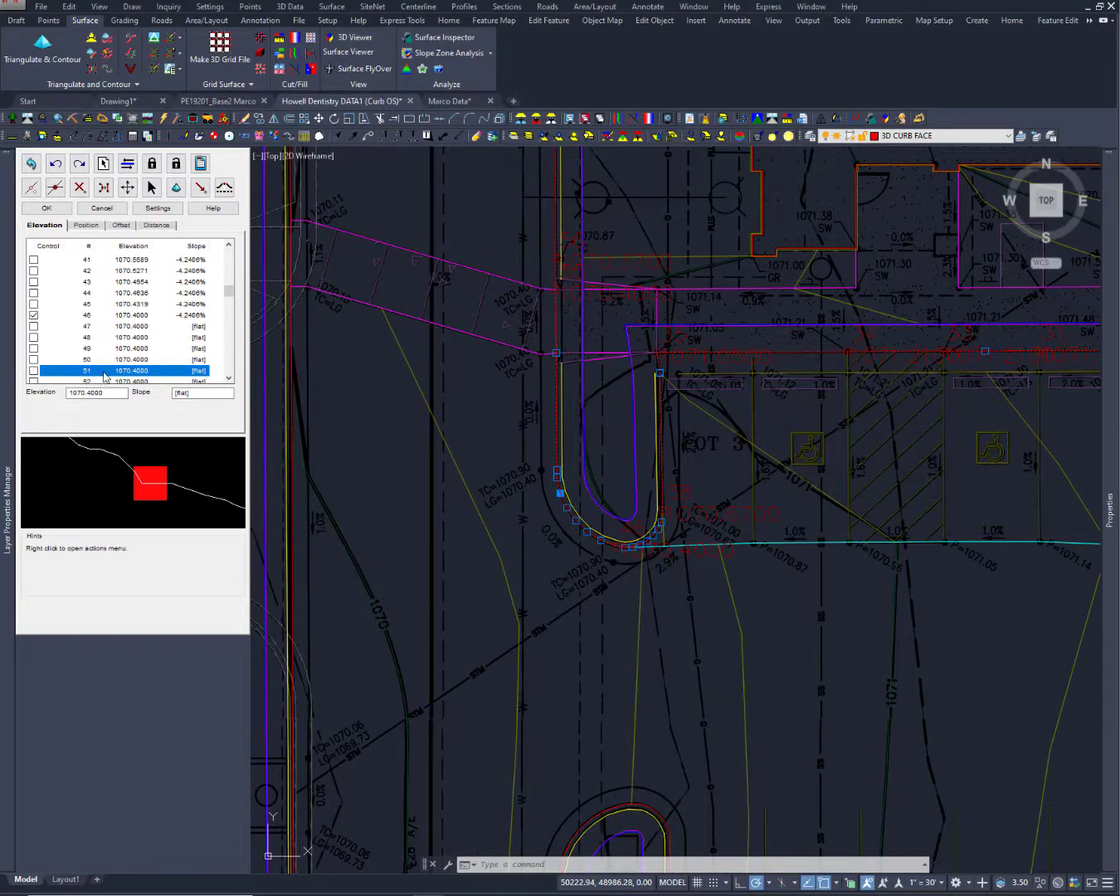
key(Down)
key(Down)
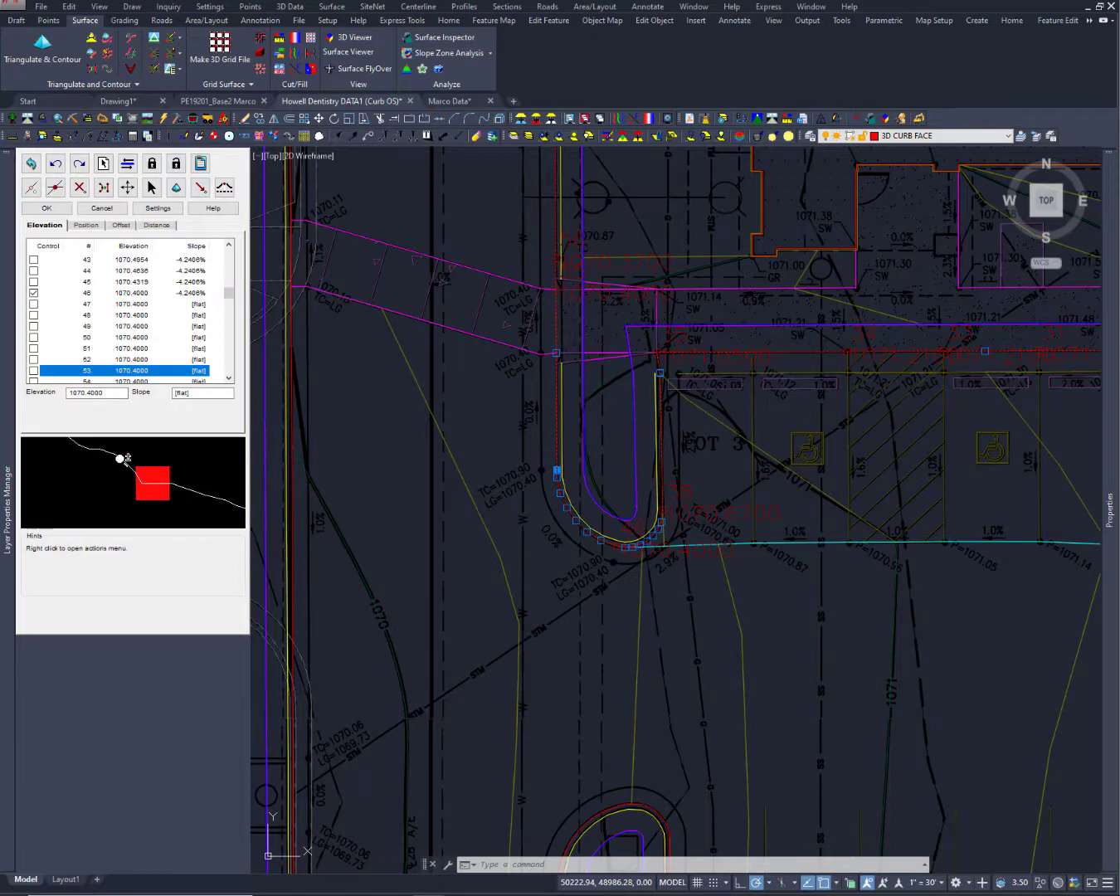
key(Down)
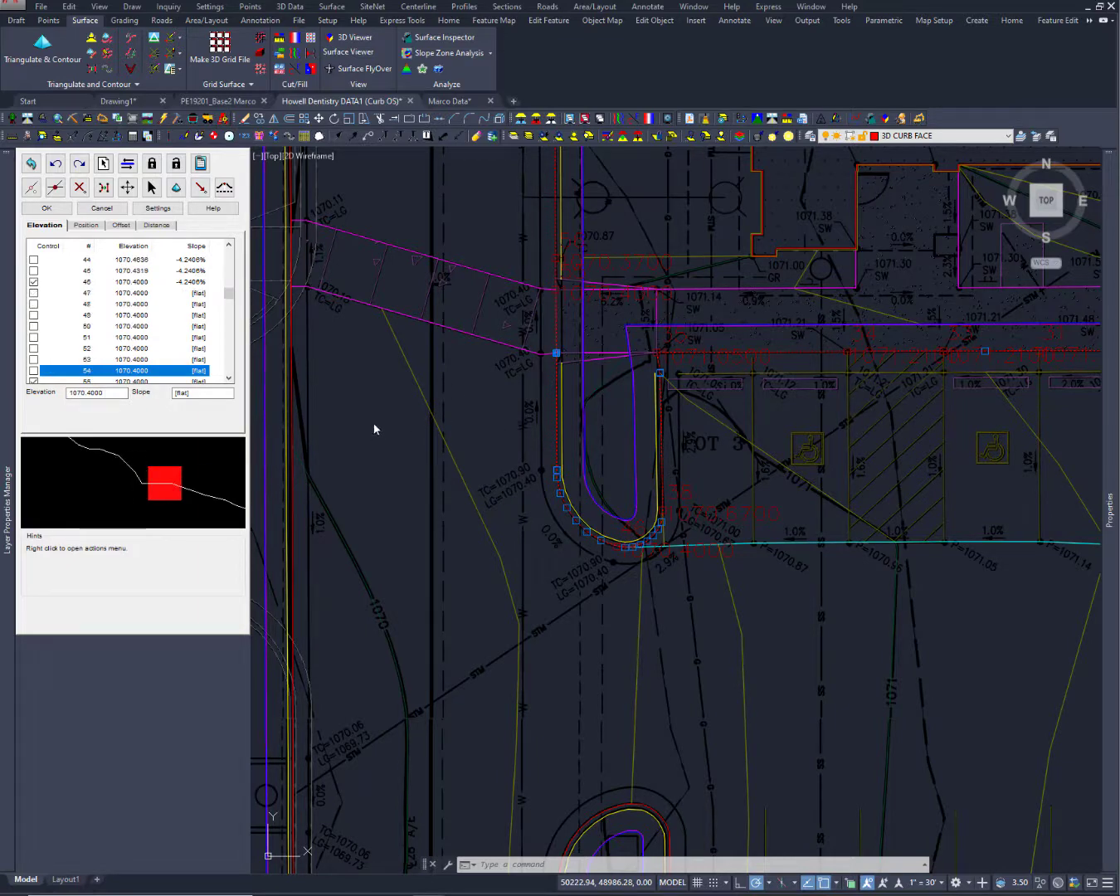
key(Down)
key(Down)
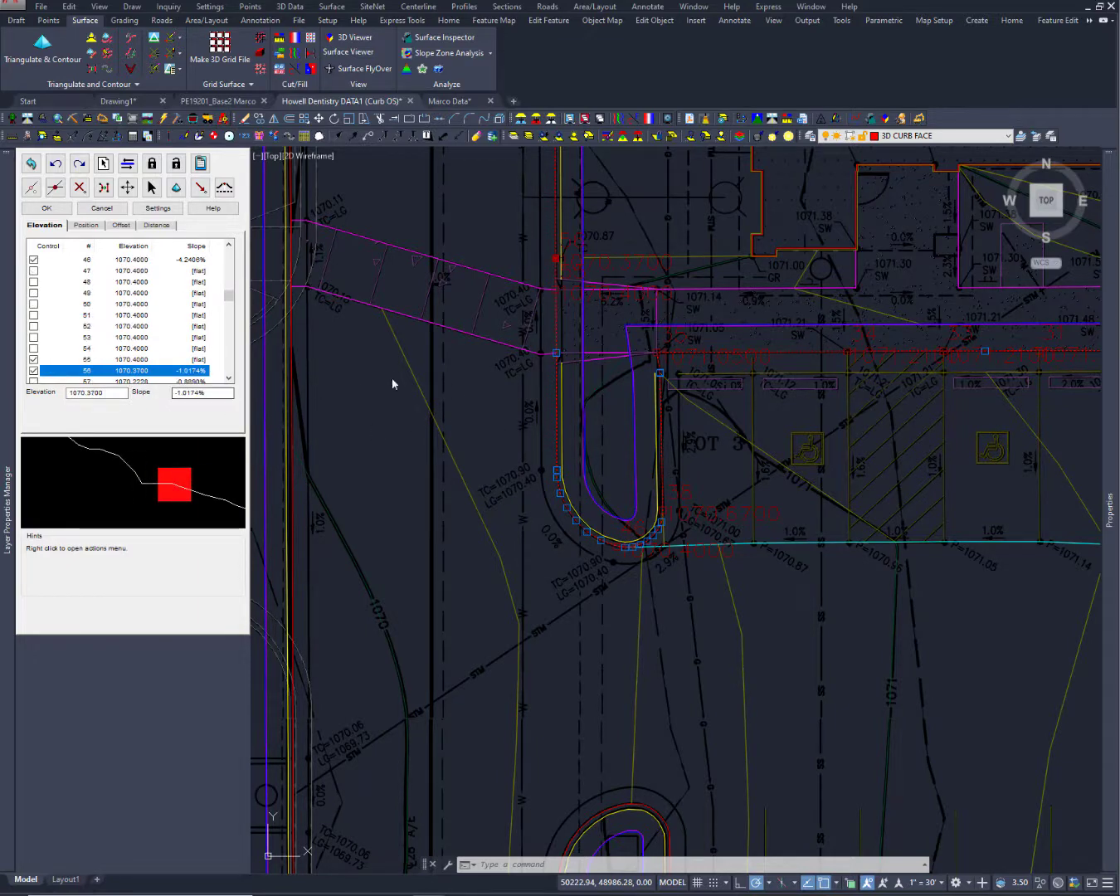
key(Down)
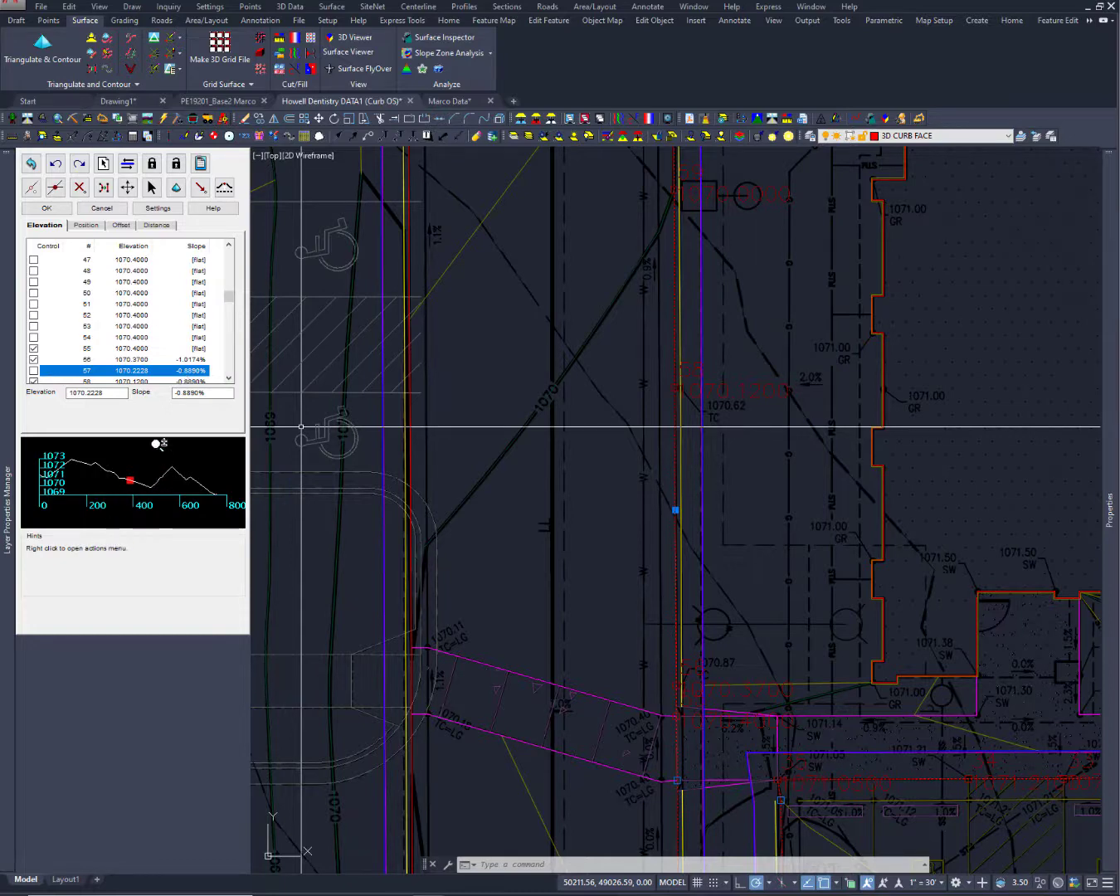
- Step through vertices 71 to 73 of the curb face polyline and examine them along the rounded curb end and in the elevation profile
drag(231, 303, 231, 313)
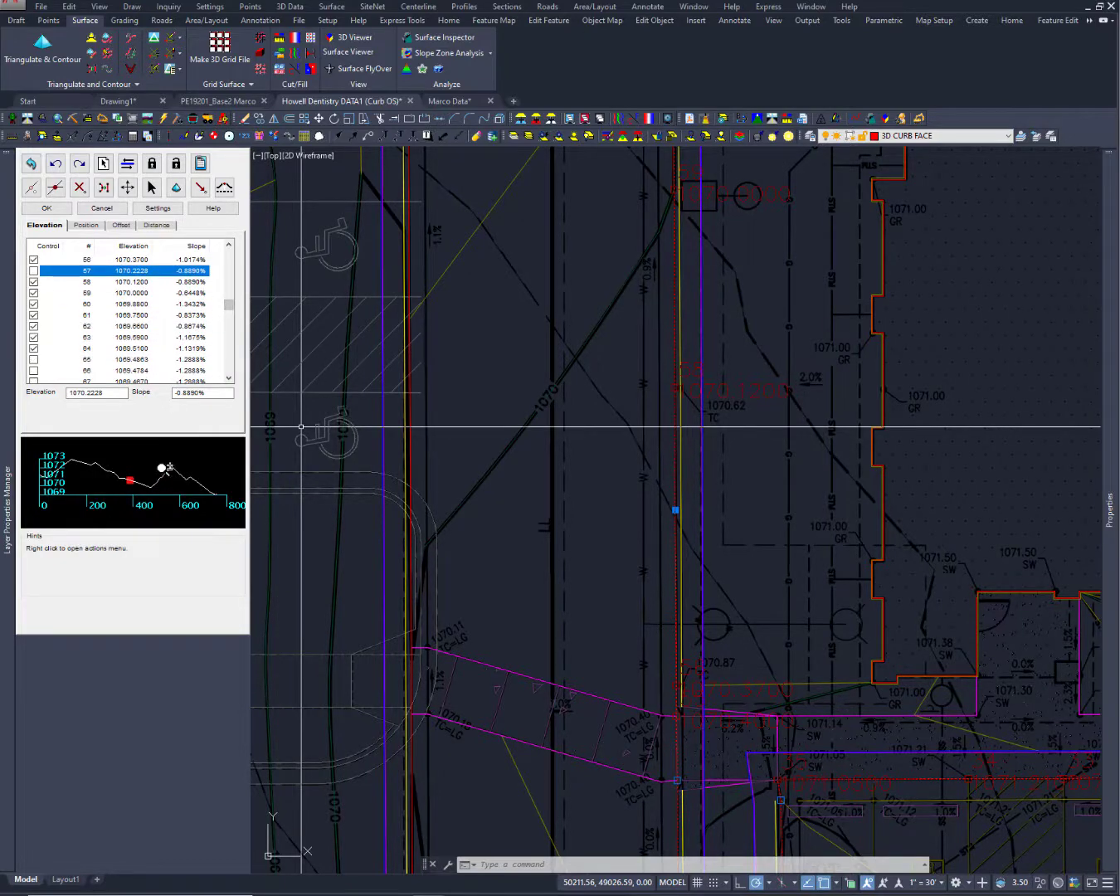
scroll(166, 473, up, 4)
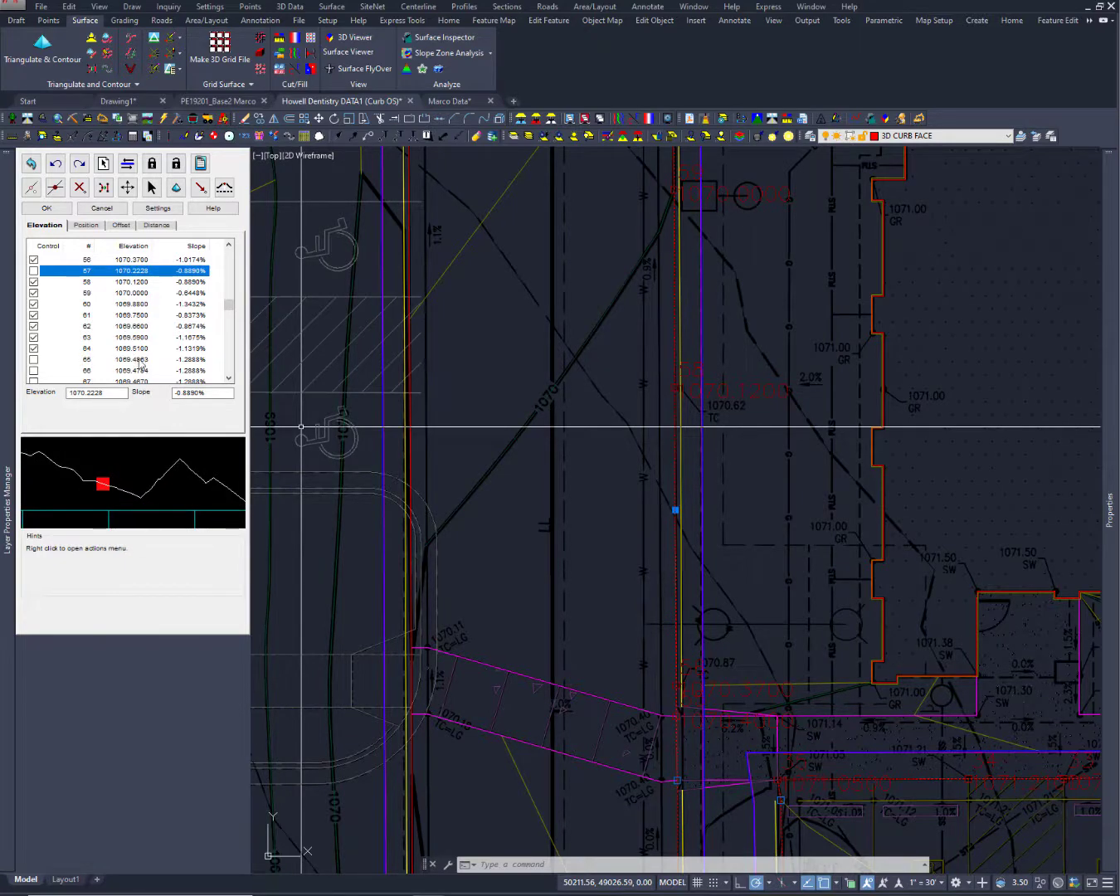
drag(232, 308, 232, 324)
click(185, 295)
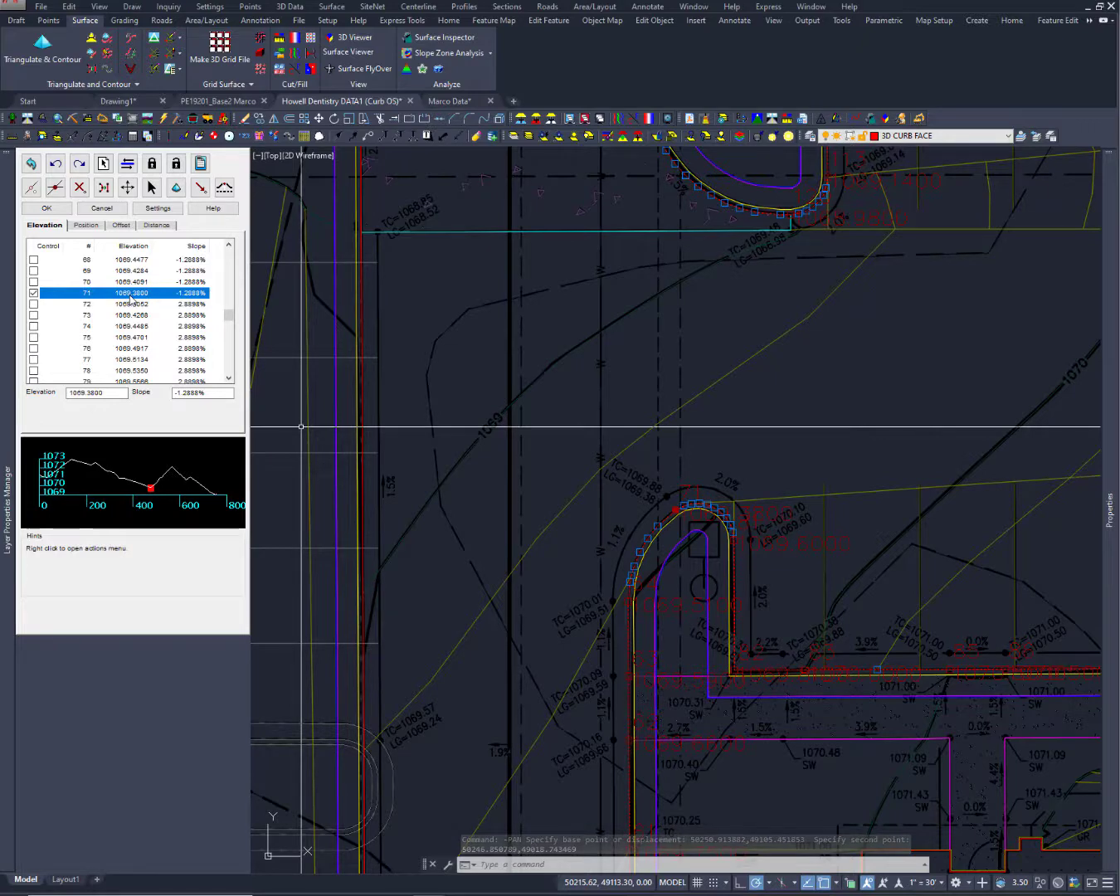
click(131, 304)
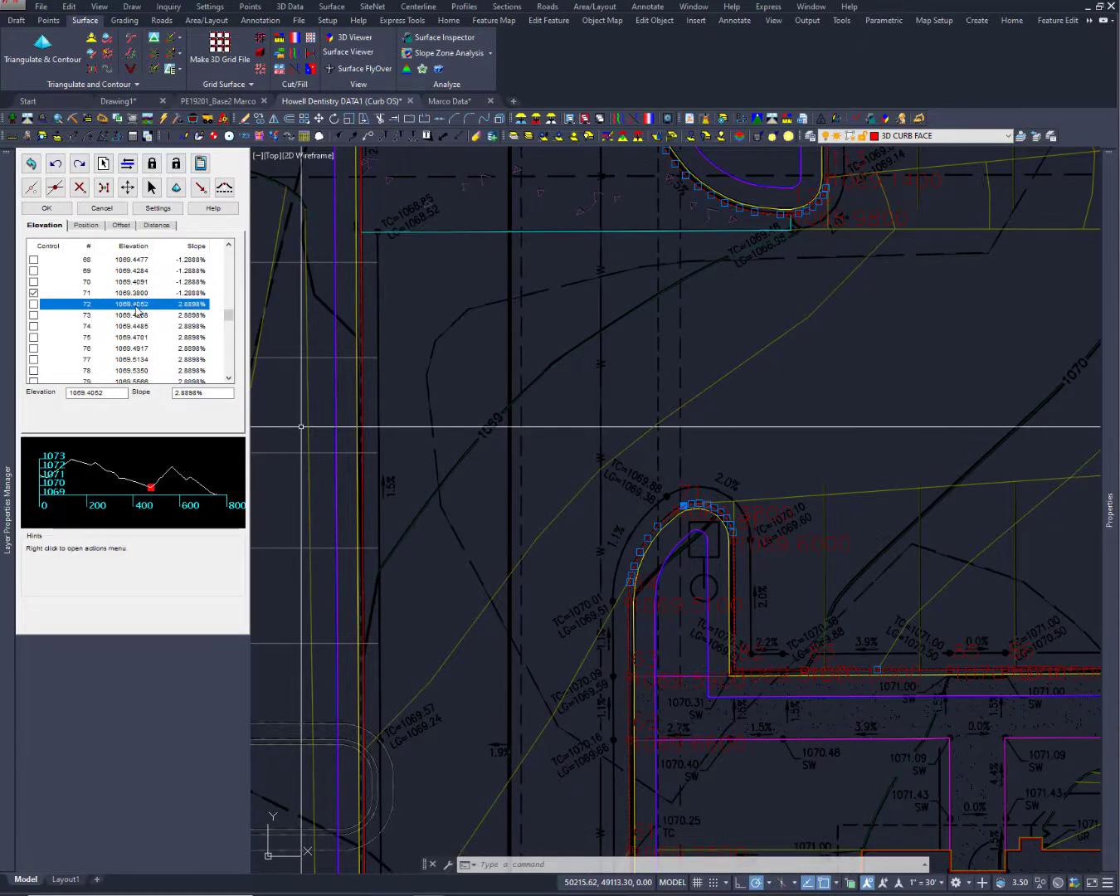
click(136, 315)
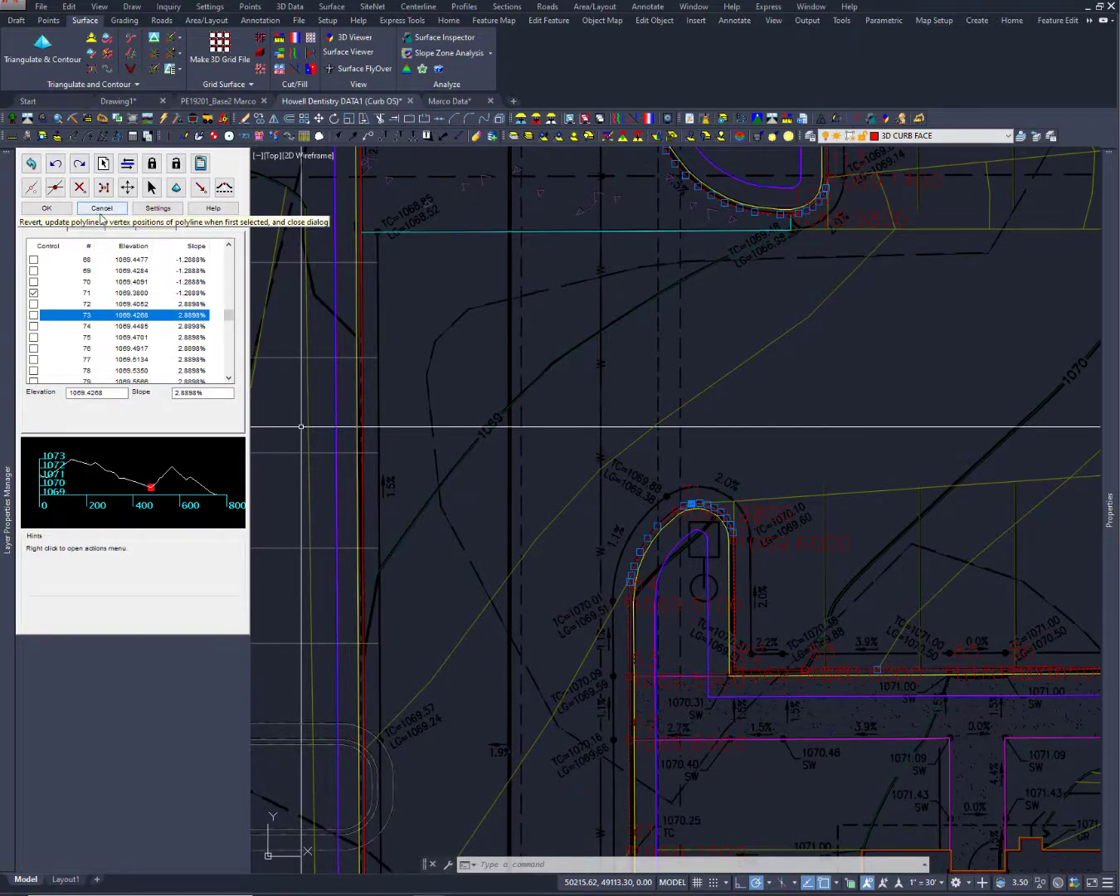
mouse_move(725, 589)
middle_down()
mouse_move(598, 536)
mouse_move(600, 517)
middle_up()
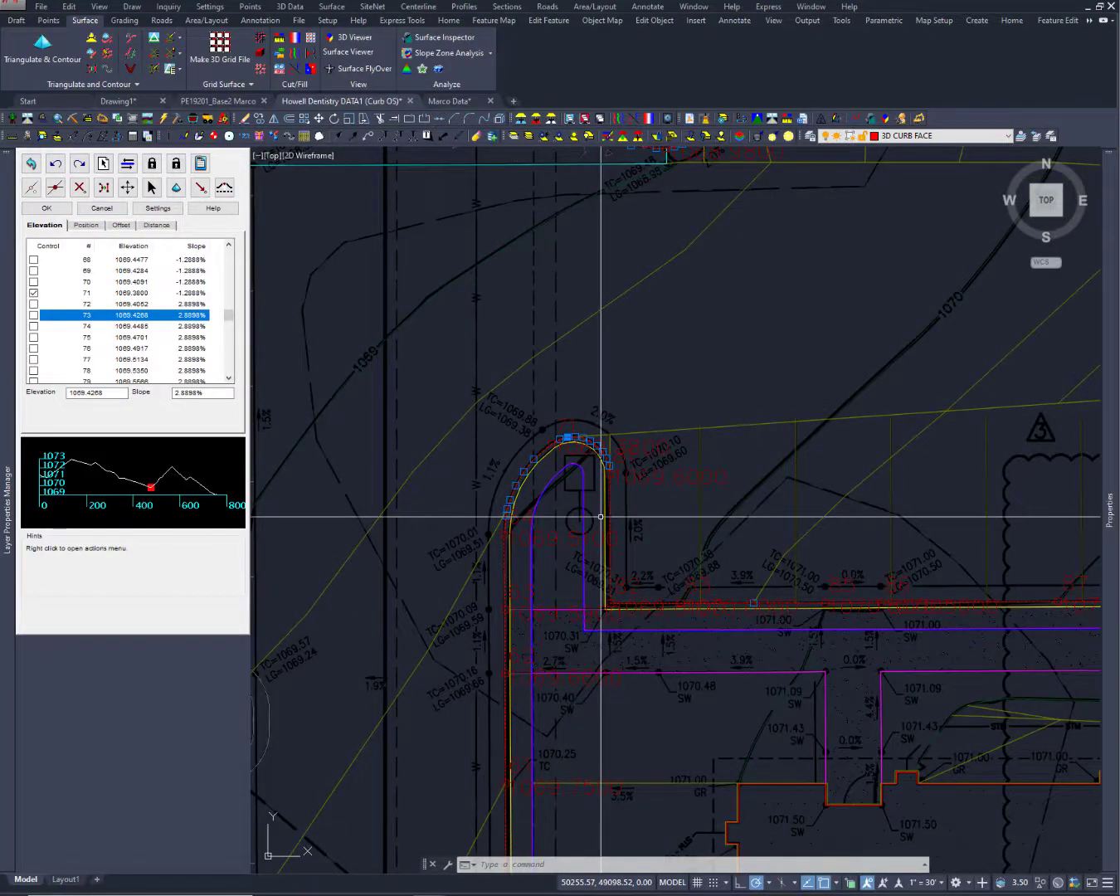